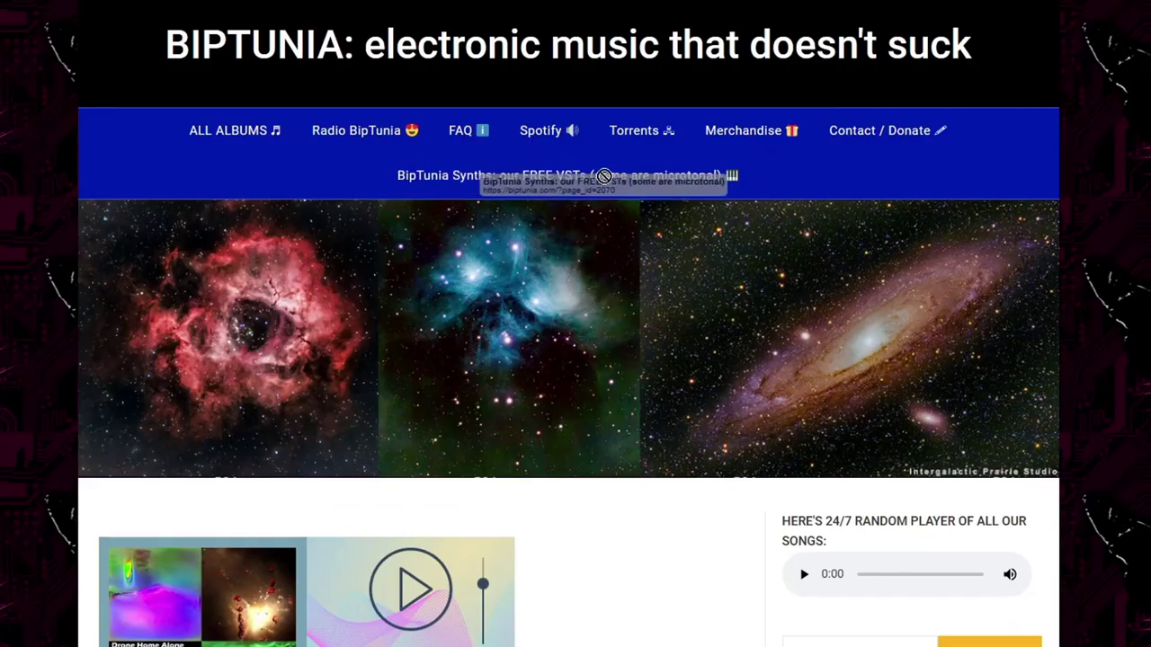
Step: Open the BipTunia free VSTs page, and open the MICROTONE 5000 and Simple Microtonal Sampler links in new tabs
drag(703, 226, 431, 224)
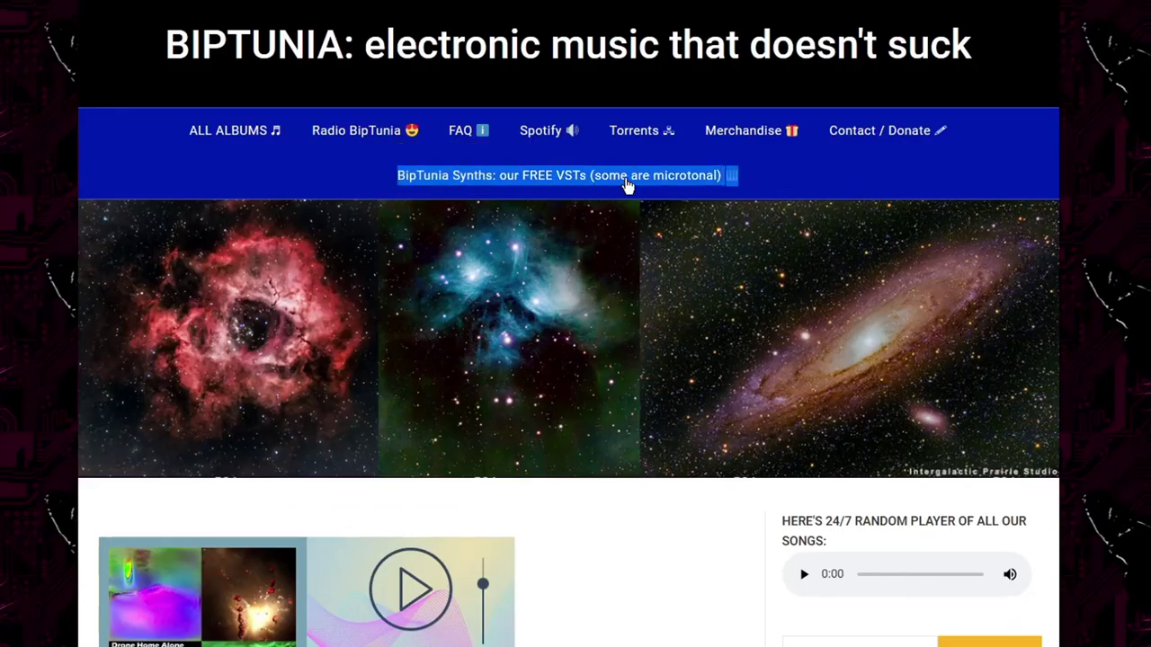
scroll(66, 313, down, 9)
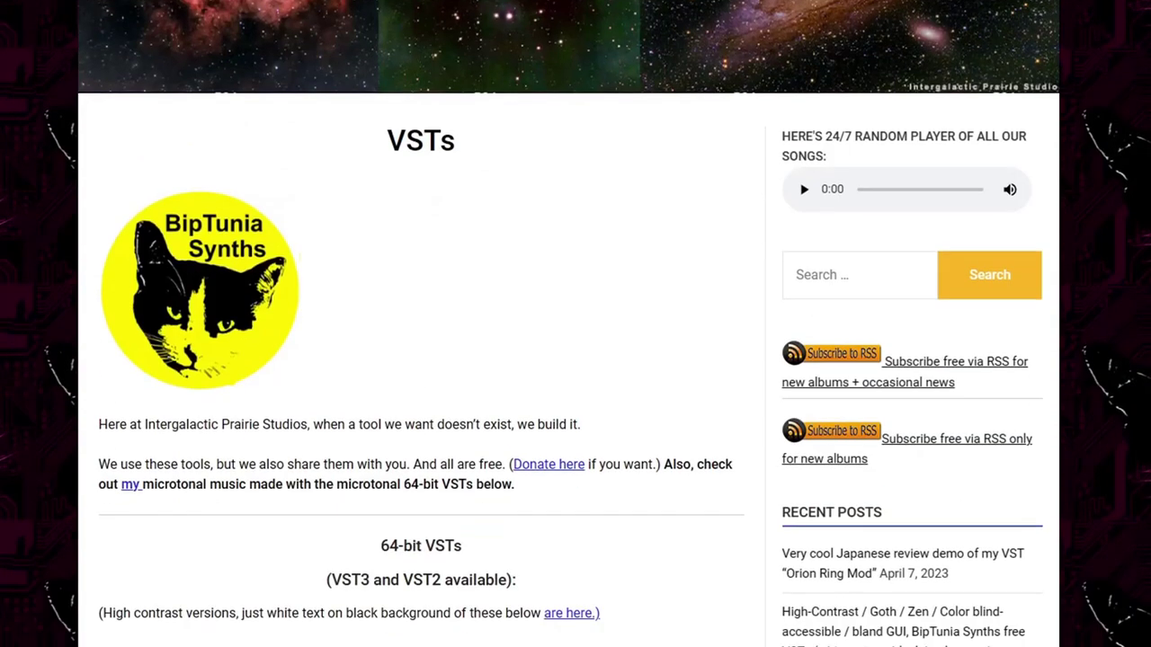
right_click(234, 259)
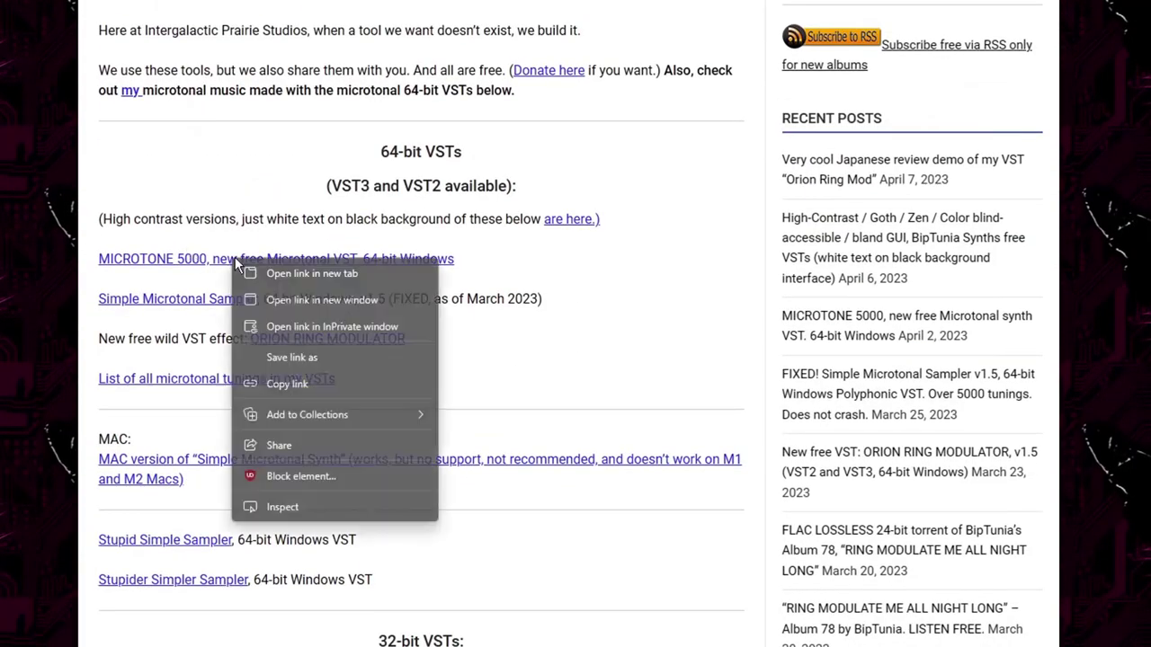
click(246, 268)
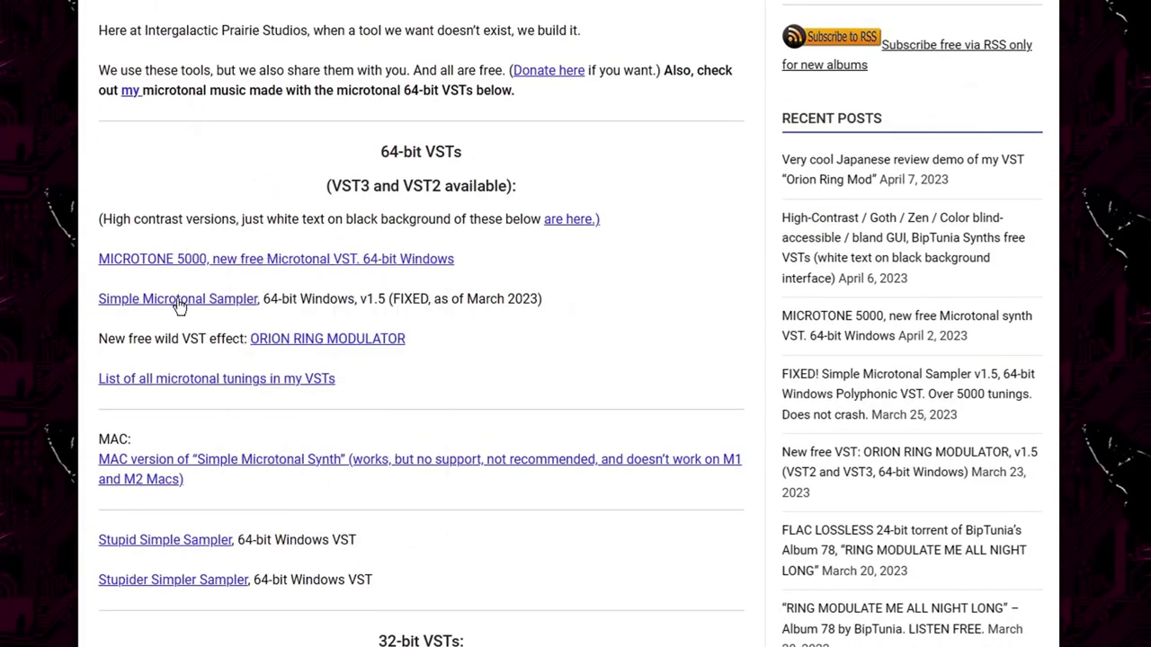
right_click(180, 306)
click(216, 310)
Step: Open the link to the high contrast VST versions in a new tab and view the MICROTONE 5000 download links
drag(132, 218, 458, 219)
click(527, 216)
right_click(565, 219)
click(581, 232)
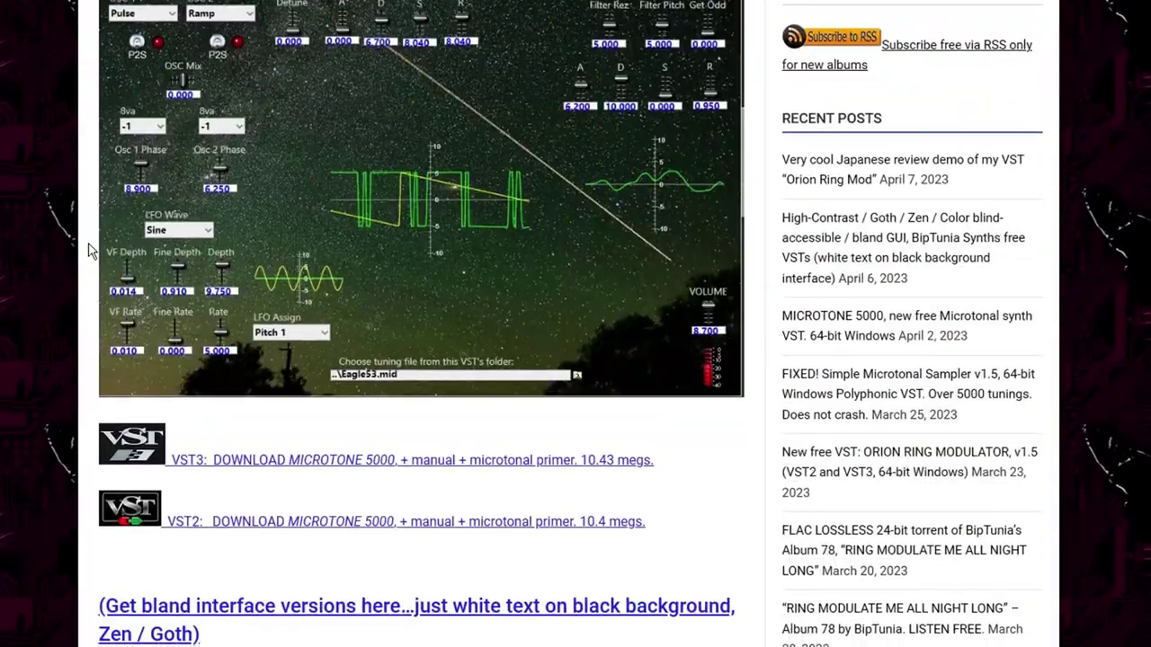
scroll(81, 250, down, 2)
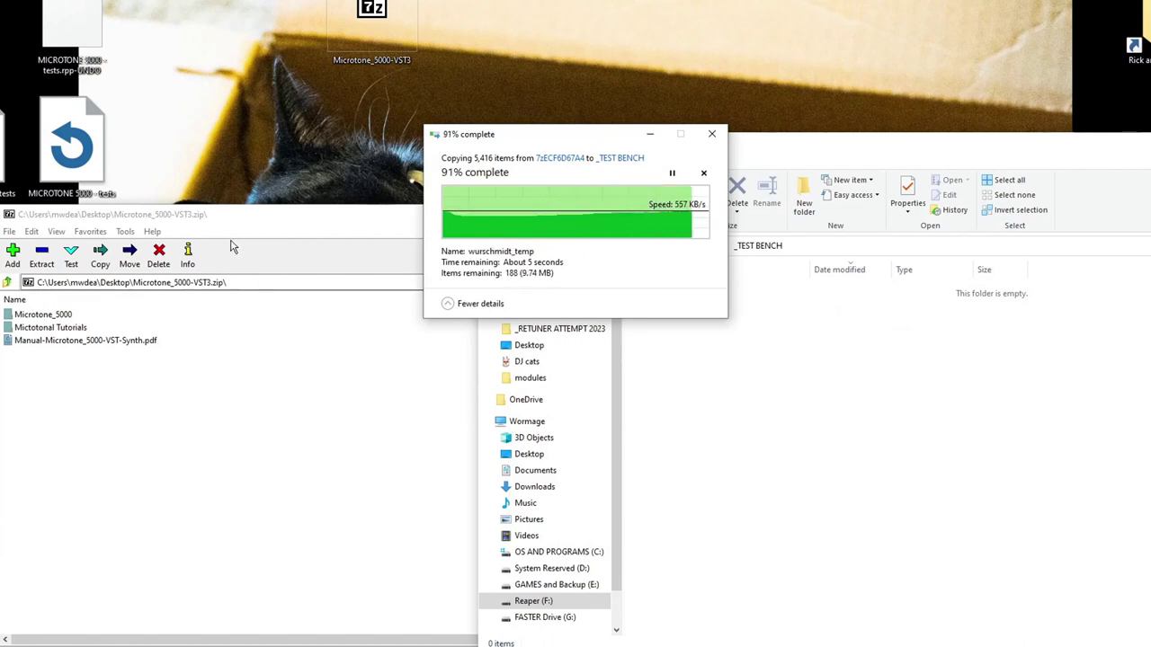
Step: Open the extracted Manual-Microtone_5000-VST-Synth PDF from the _TEST BENCH folder and skim through to the synth controls section
click(362, 421)
click(948, 217)
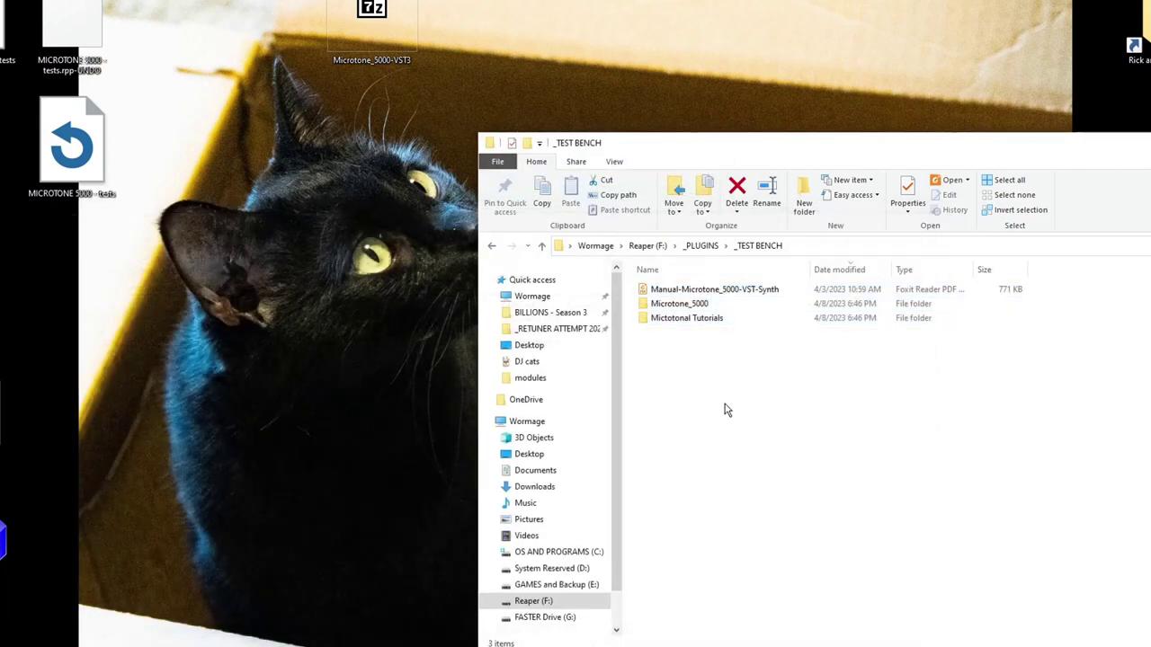
double_click(710, 290)
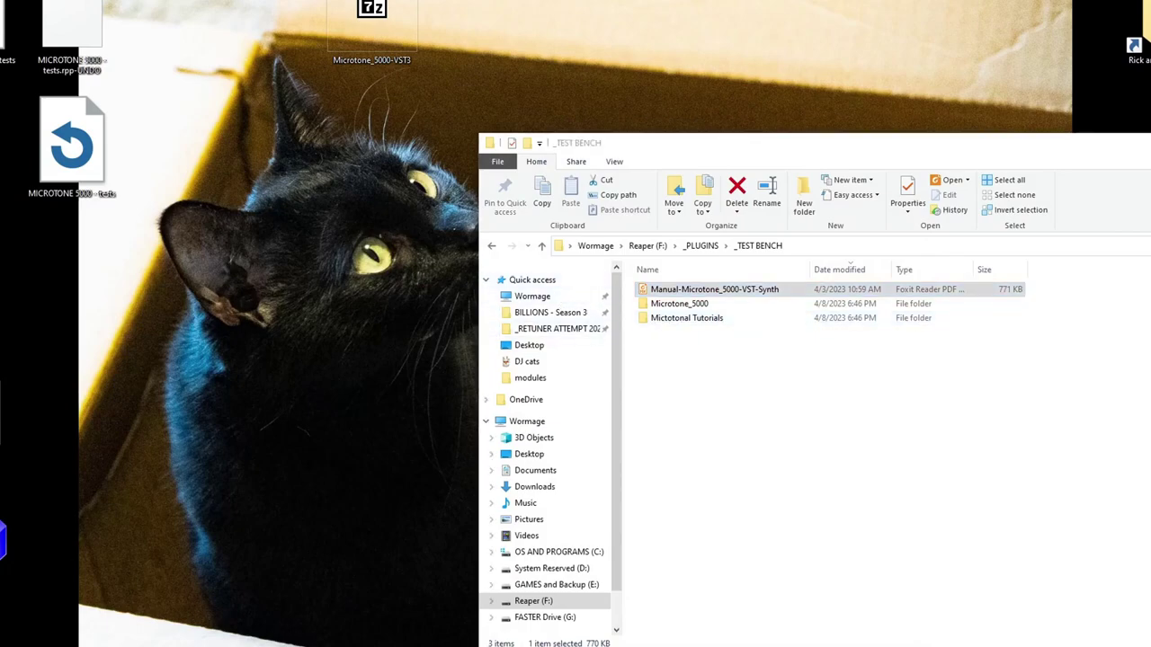
scroll(634, 273, down, 10)
scroll(634, 272, down, 20)
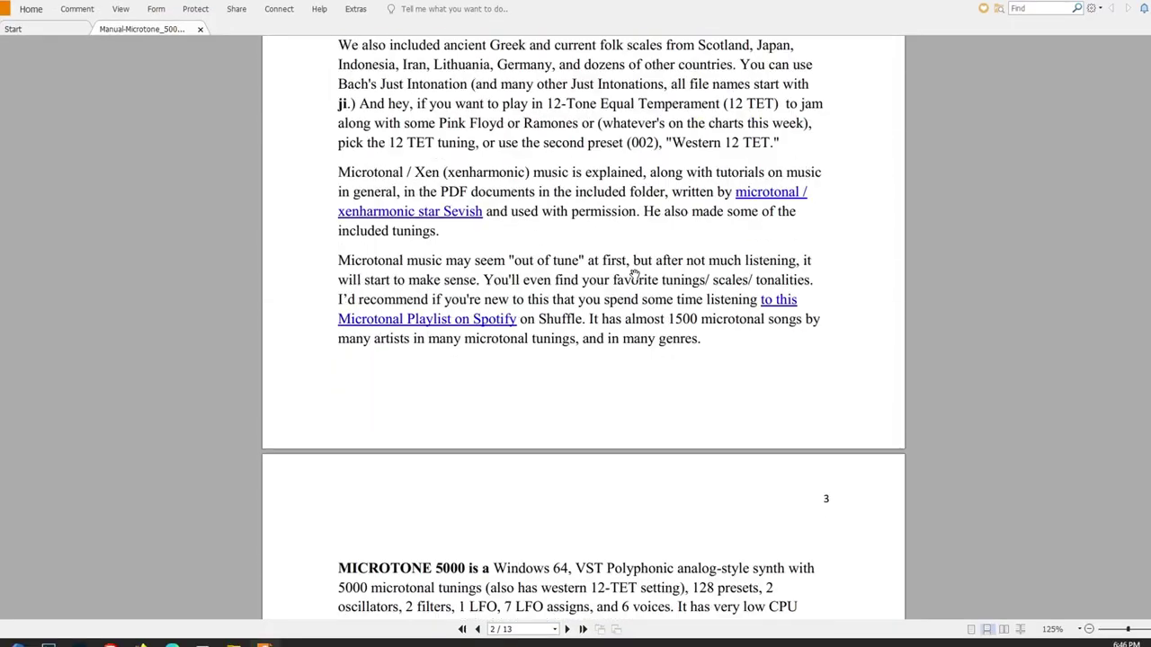
scroll(613, 303, down, 20)
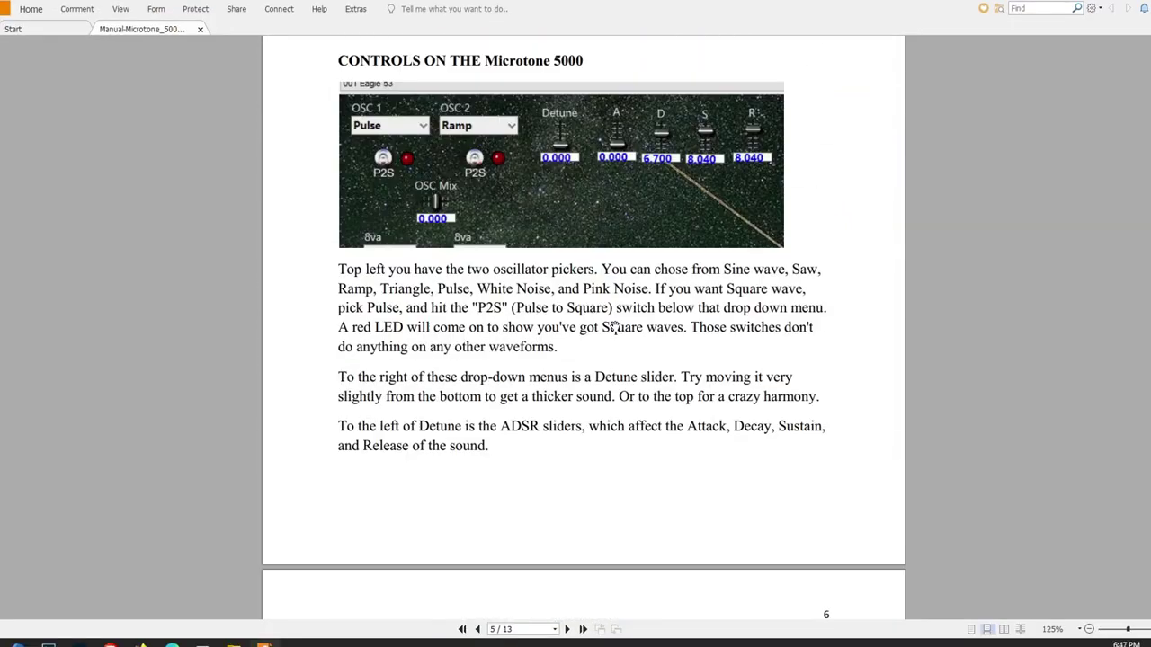
scroll(736, 447, down, 2)
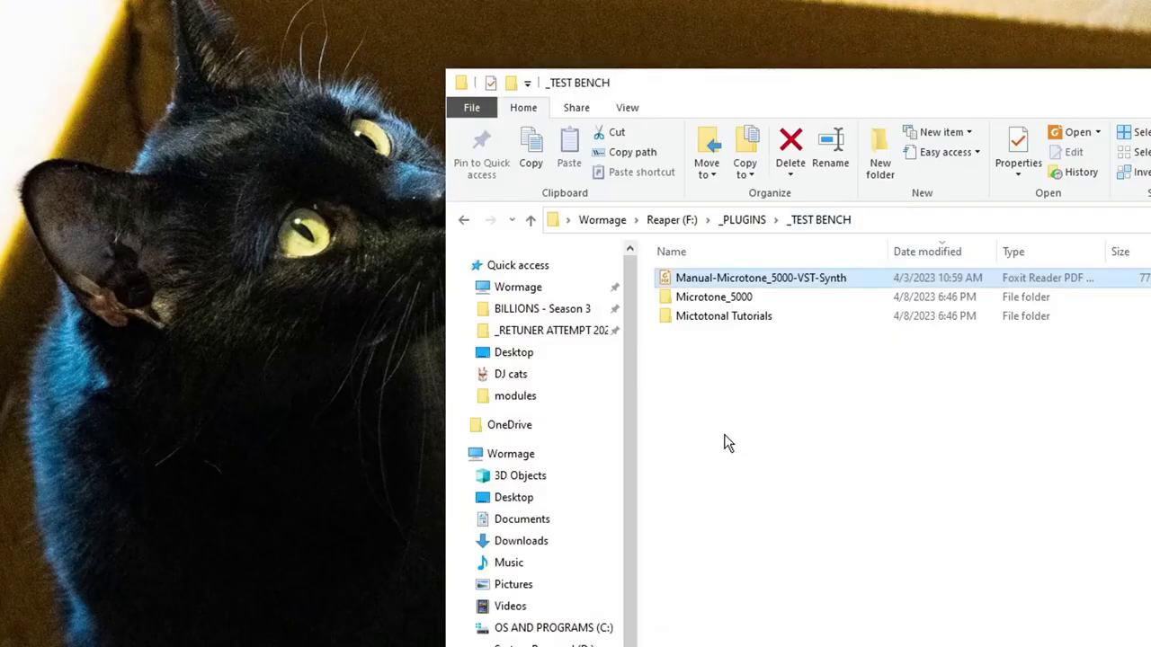
Step: Browse the Mictotonal Tutorials subfolders and skim the PDF about the Scala site in the more scale info folder
double_click(730, 322)
double_click(725, 277)
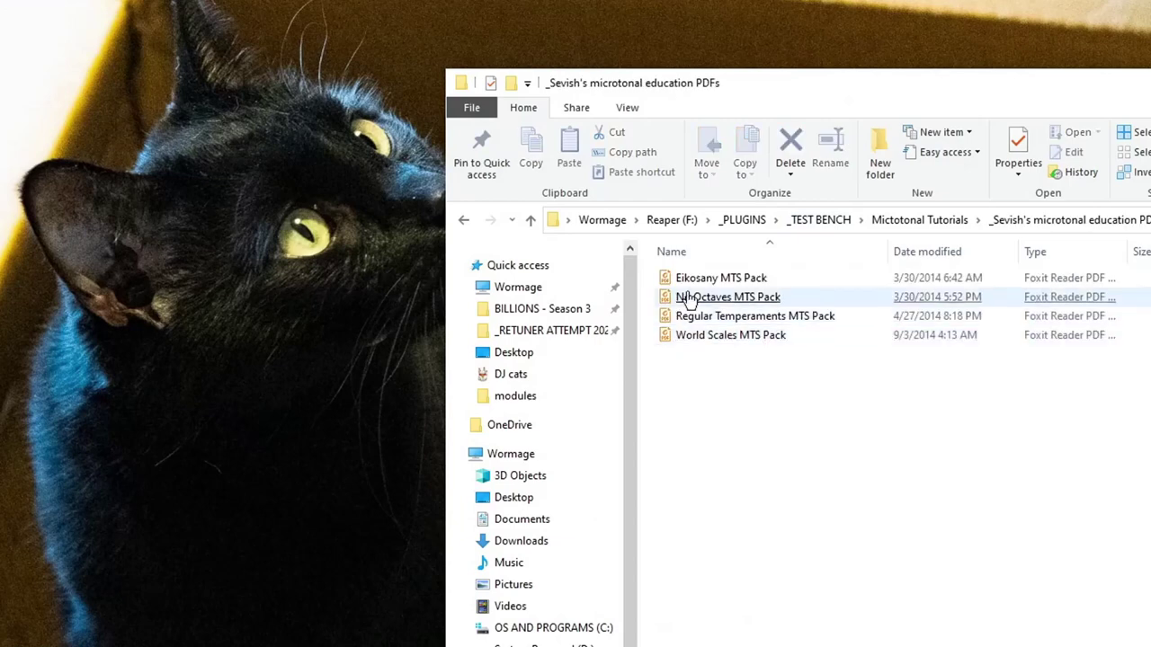
click(463, 221)
double_click(721, 310)
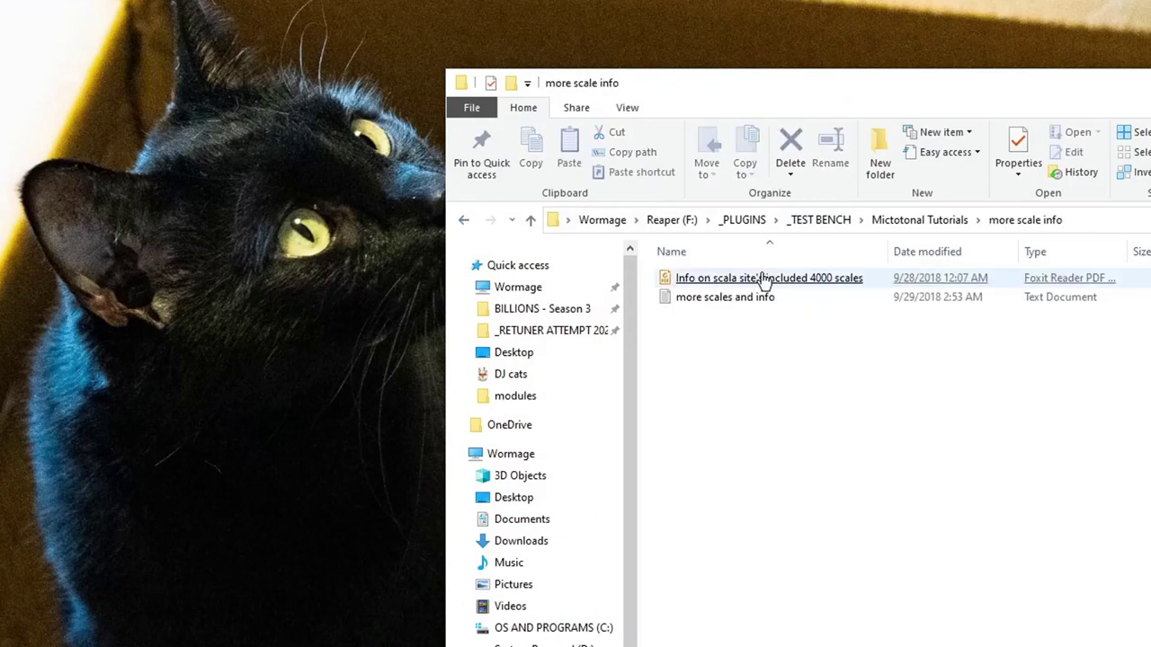
double_click(765, 281)
scroll(610, 274, down, 8)
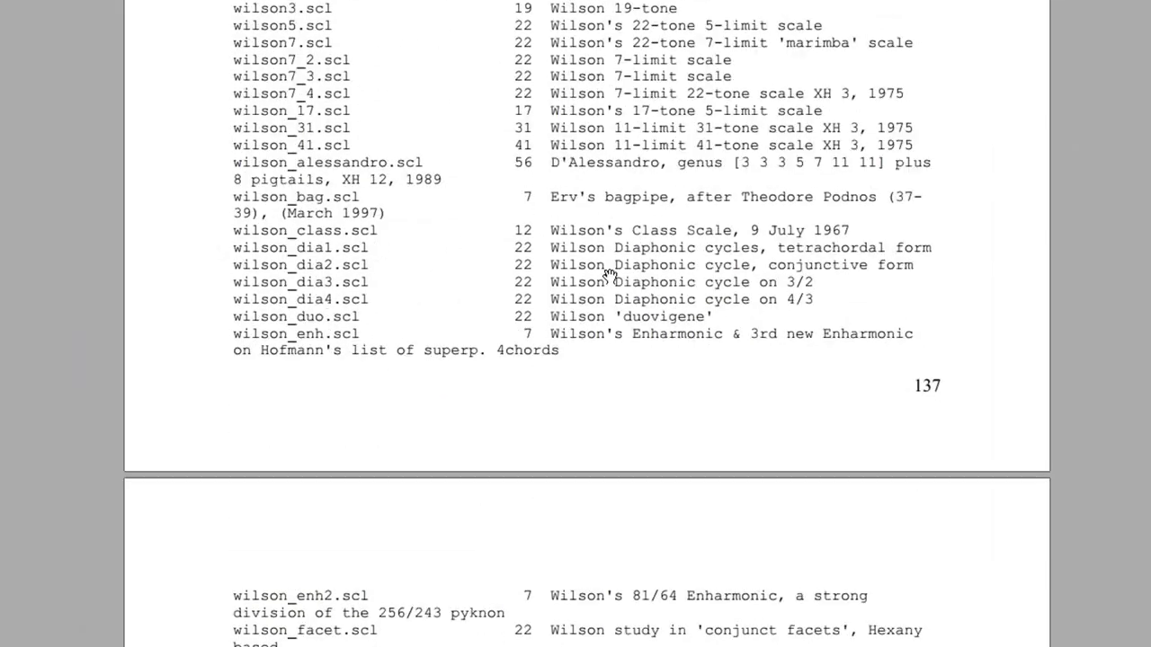
key(alt+F4)
Step: Open the Eikosany MTS Pack PDF from the microtonal education PDFs folder, skim it and close it
click(474, 232)
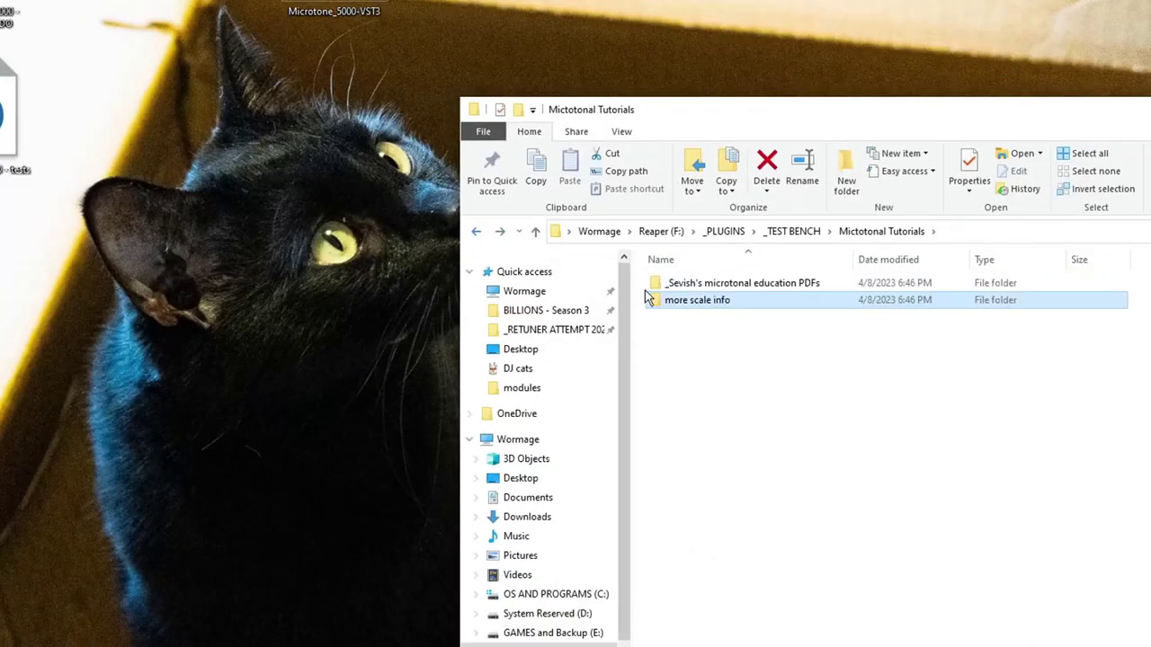
double_click(695, 280)
double_click(692, 283)
scroll(288, 287, down, 15)
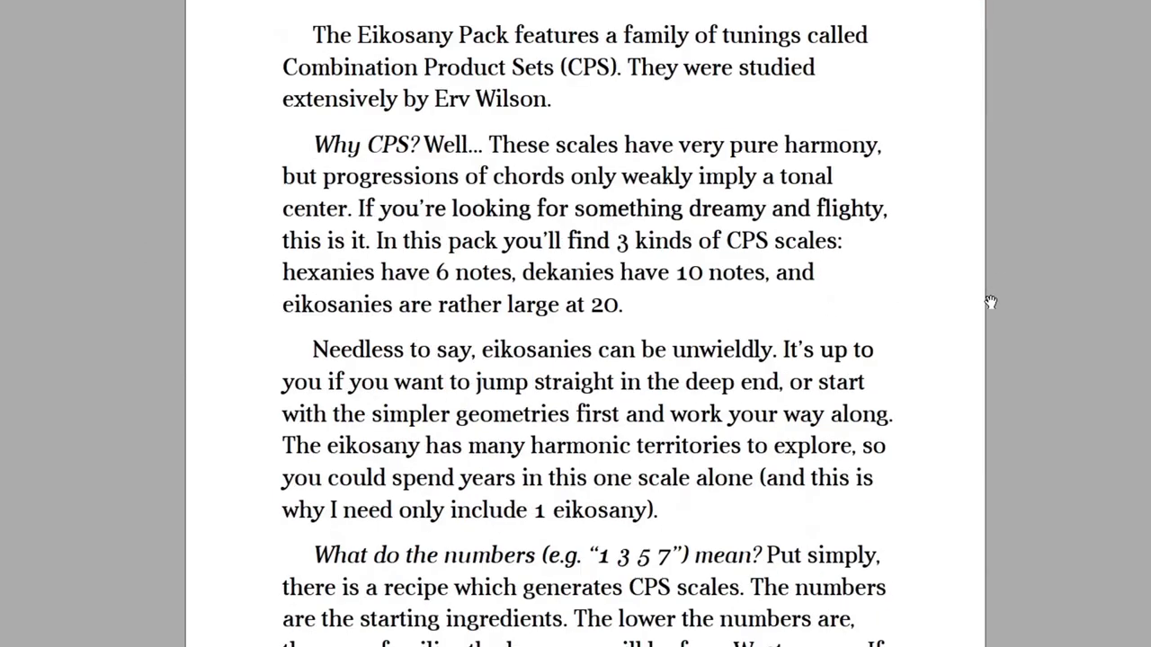
scroll(925, 322, down, 10)
key(alt+F4)
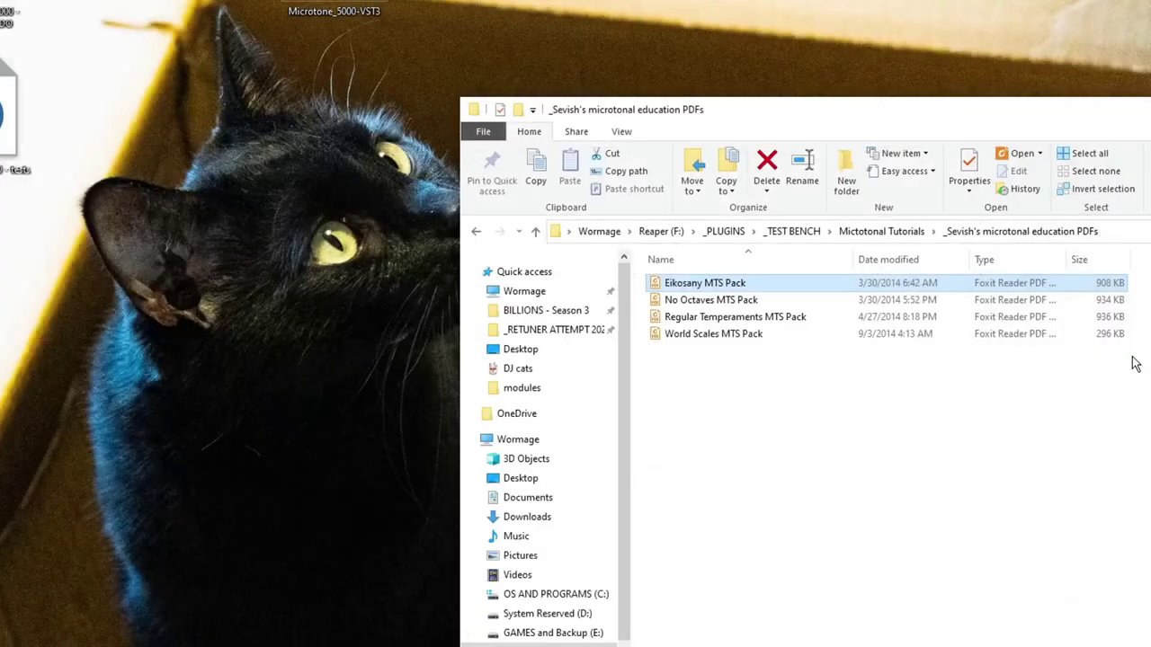
Step: Look at the tuning files in the Microtone_5000 folder, return to _PLUGINS and close the folder window
click(477, 230)
click(478, 230)
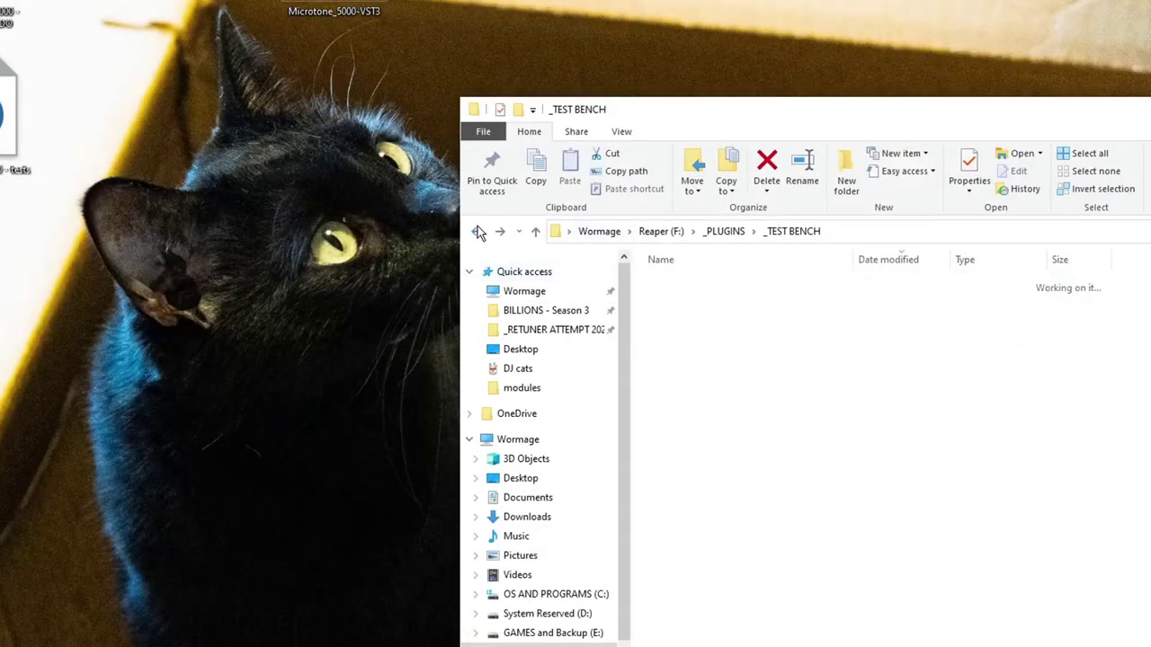
double_click(698, 300)
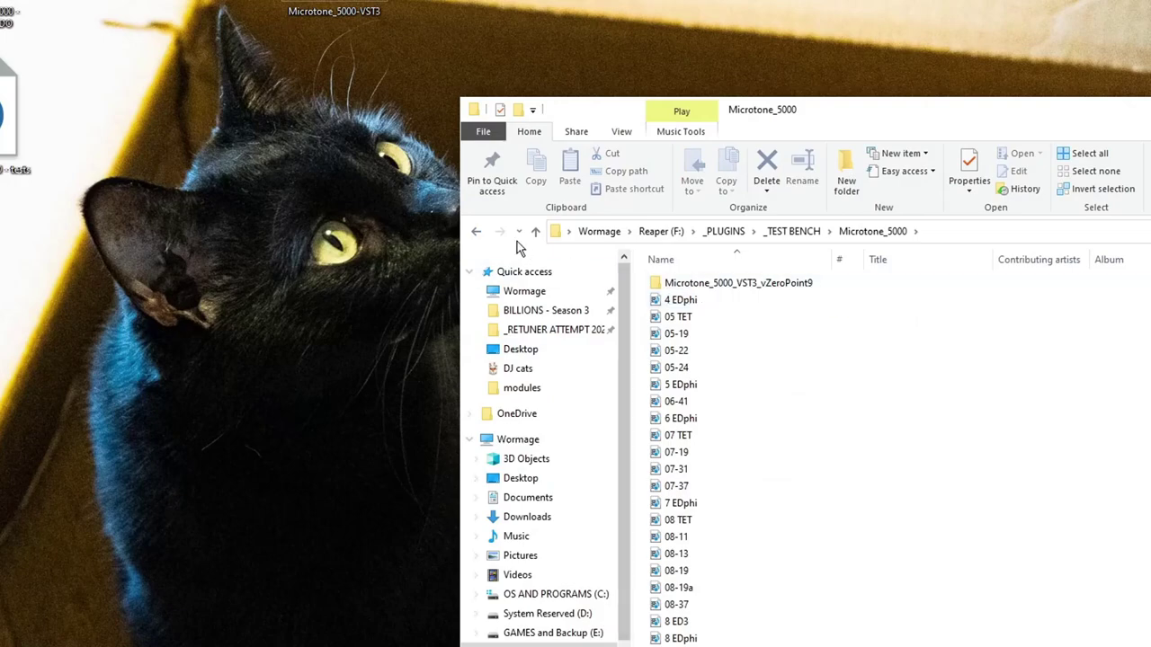
click(476, 232)
click(477, 232)
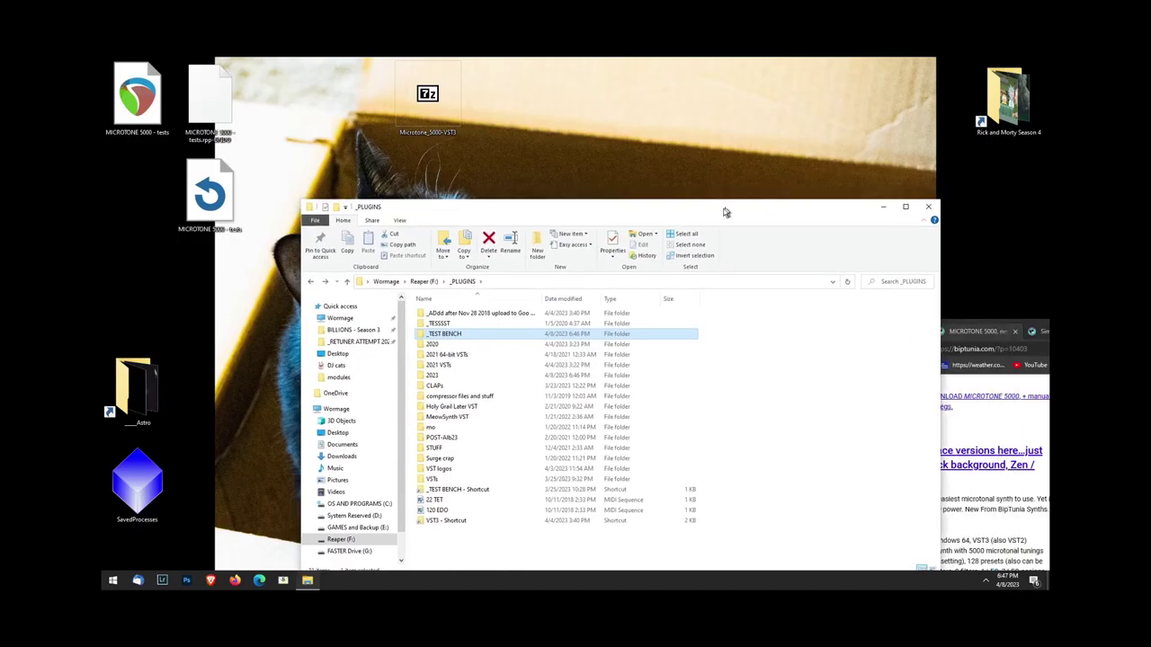
click(927, 203)
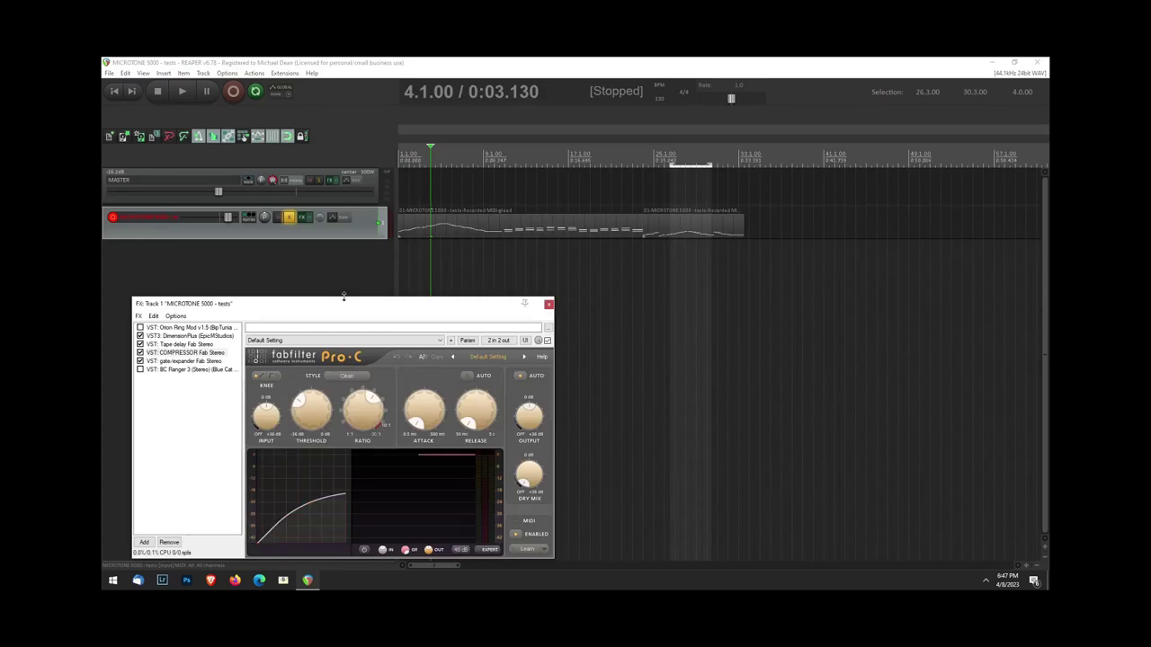
Step: In REAPER, reopen the track's FX chain and add the Microtone 5000 VST3i instrument
drag(342, 297, 562, 219)
key(Escape)
click(304, 217)
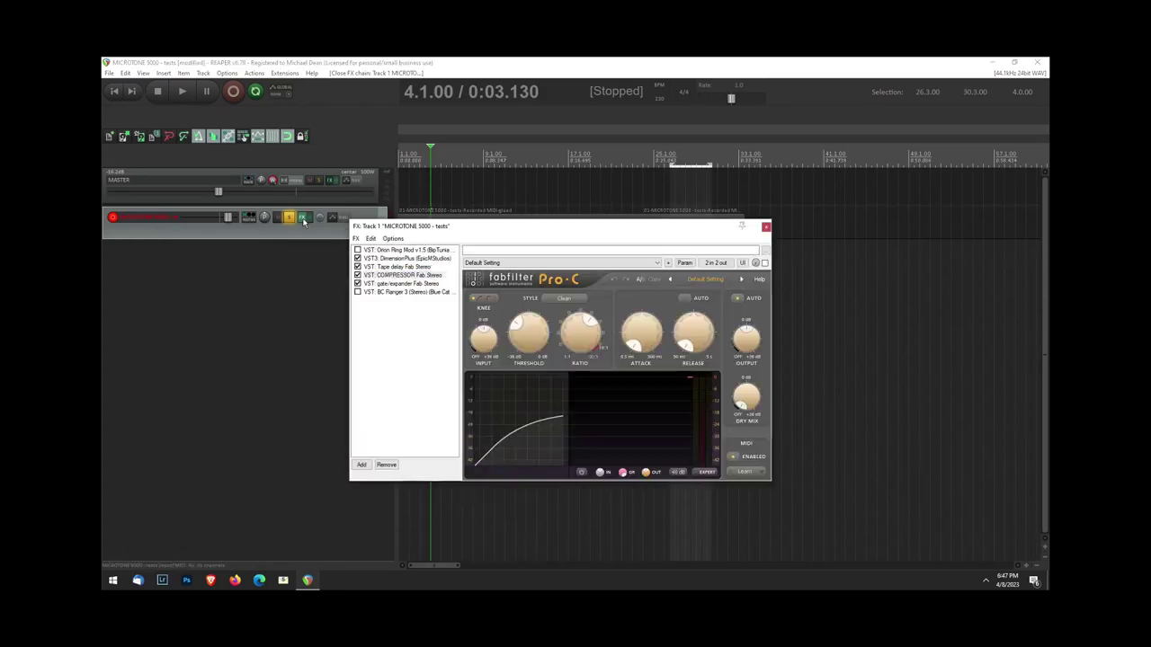
click(362, 465)
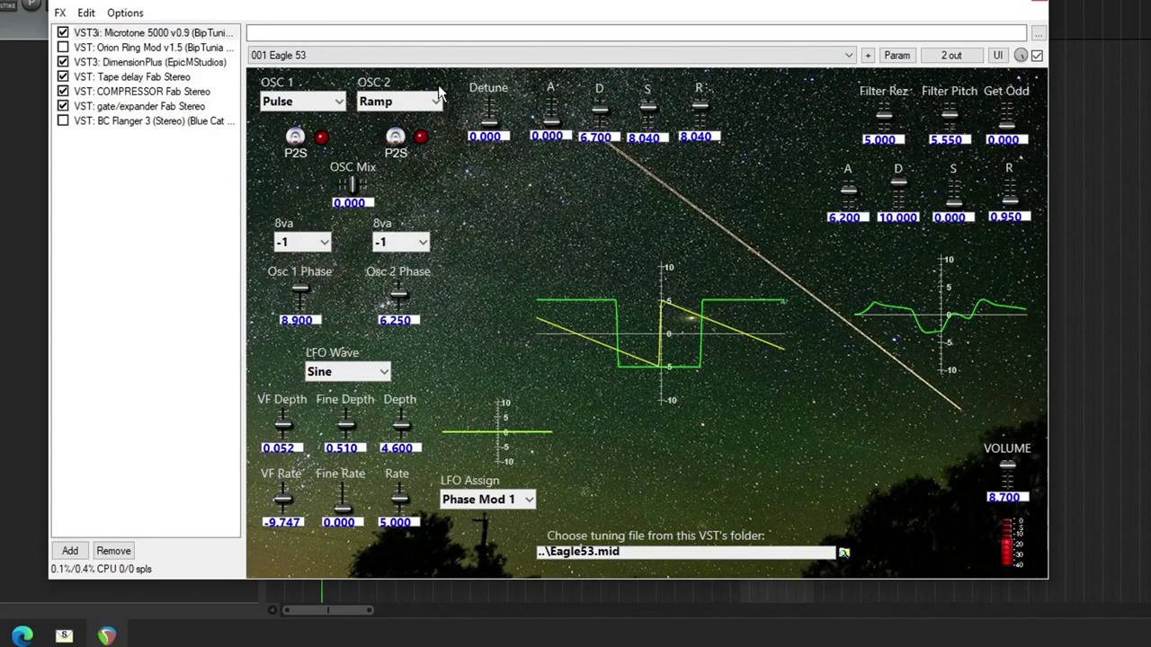
Step: Load the preset 002 Western 12 TET in Microtone 5000 and reposition the FX window
click(545, 56)
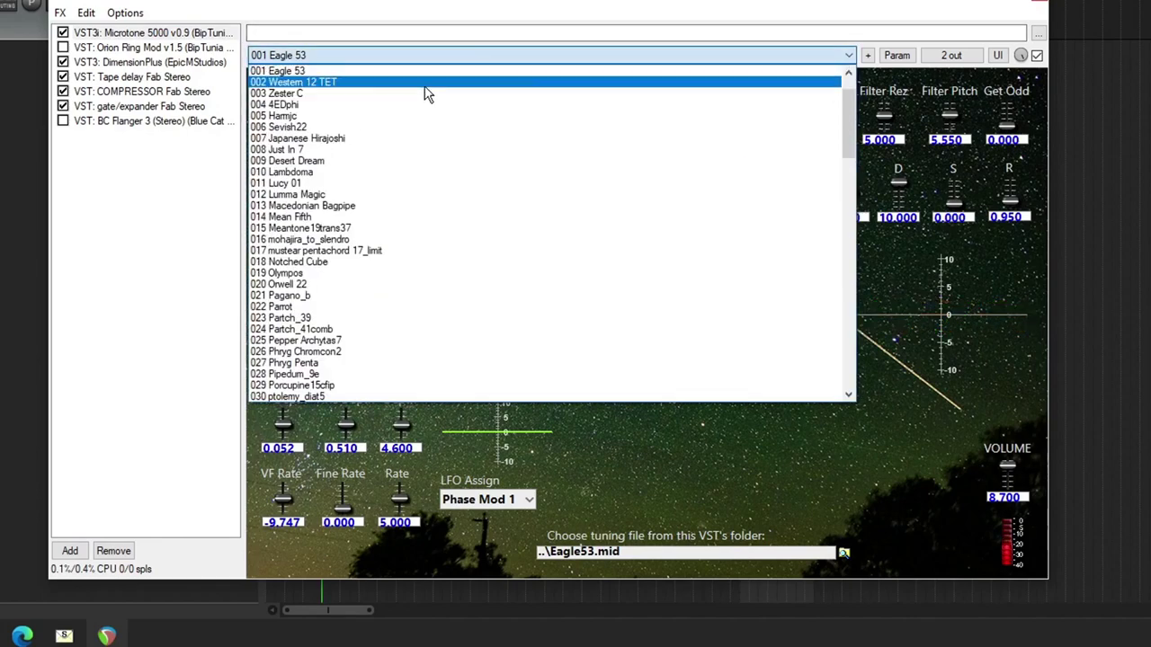
click(422, 82)
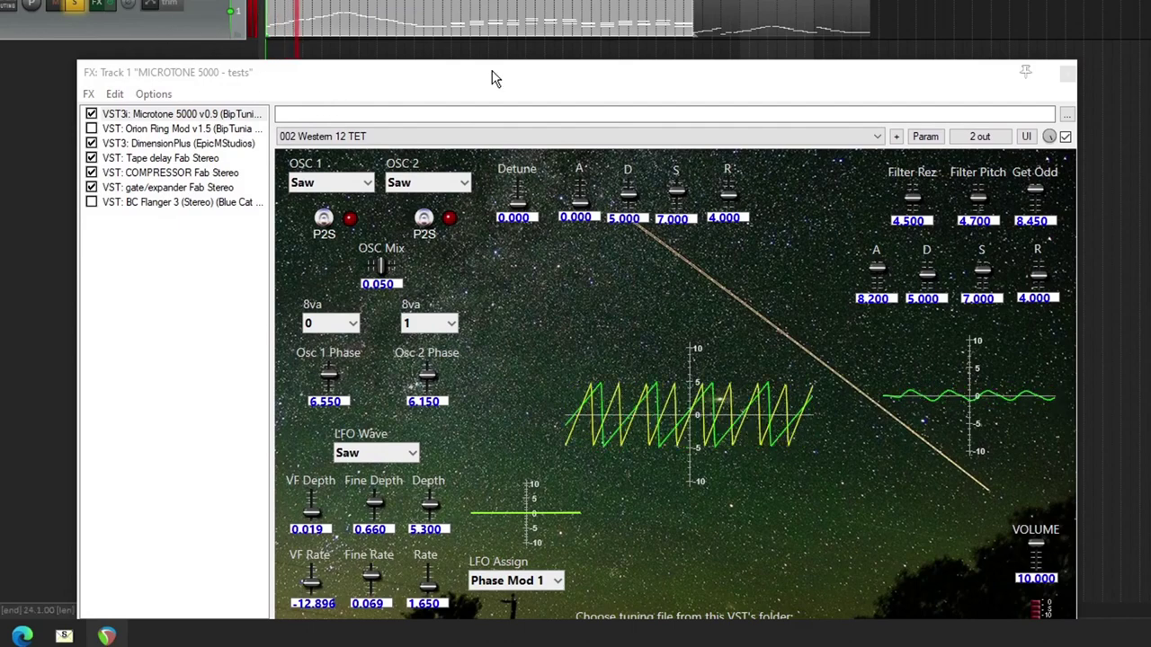
drag(495, 75, 416, 70)
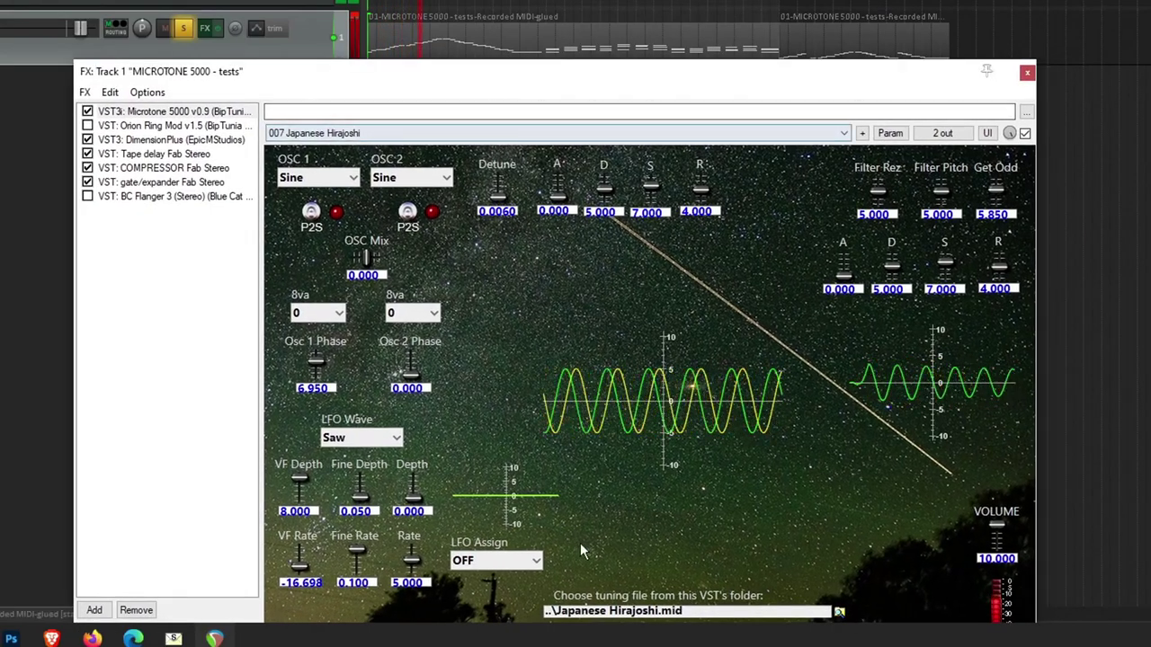
click(737, 615)
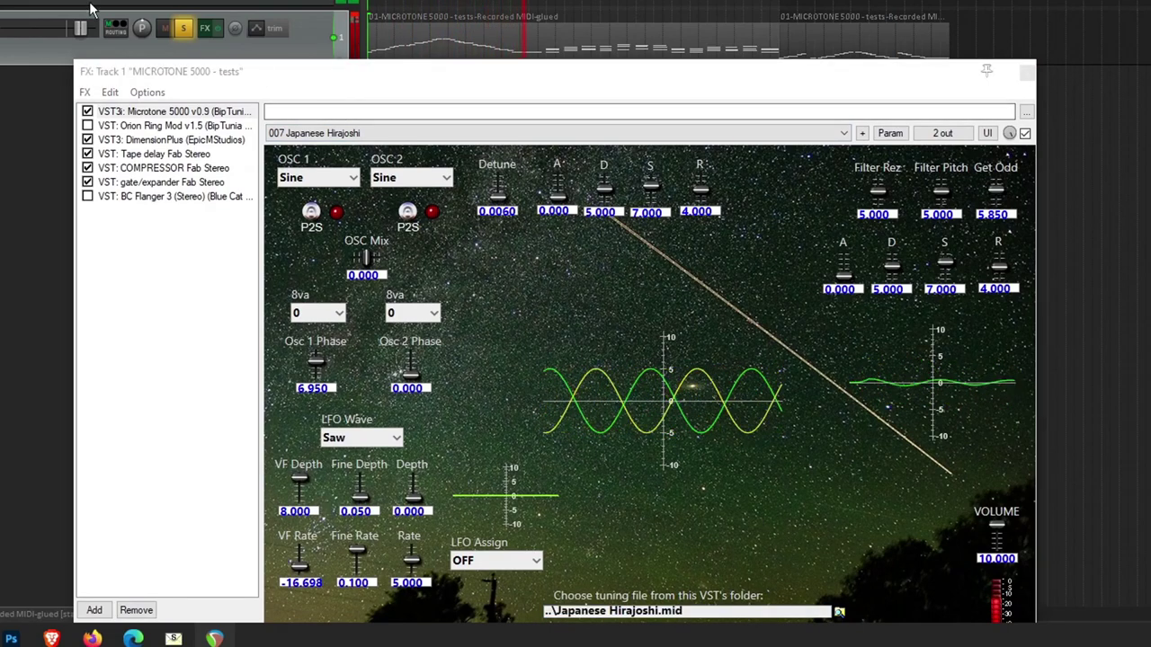
drag(94, 3, 79, 6)
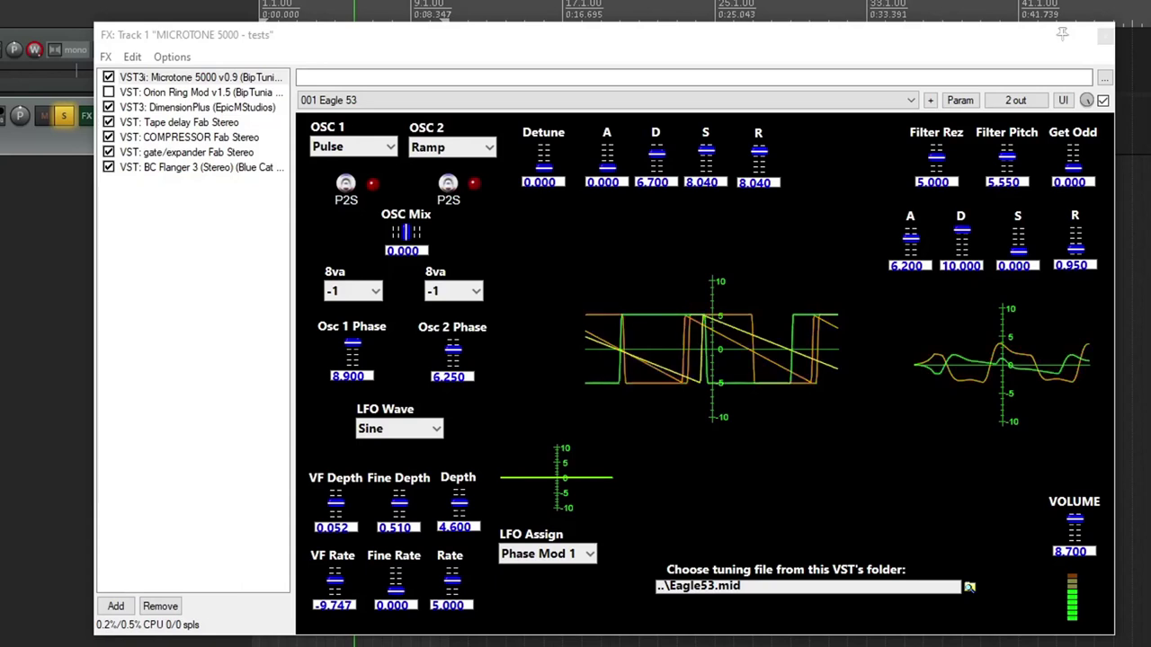
Step: Keep the preset 001 Eagle 53 and load the 08-19 tuning file from the Microtone_5000 folder
click(560, 100)
click(560, 99)
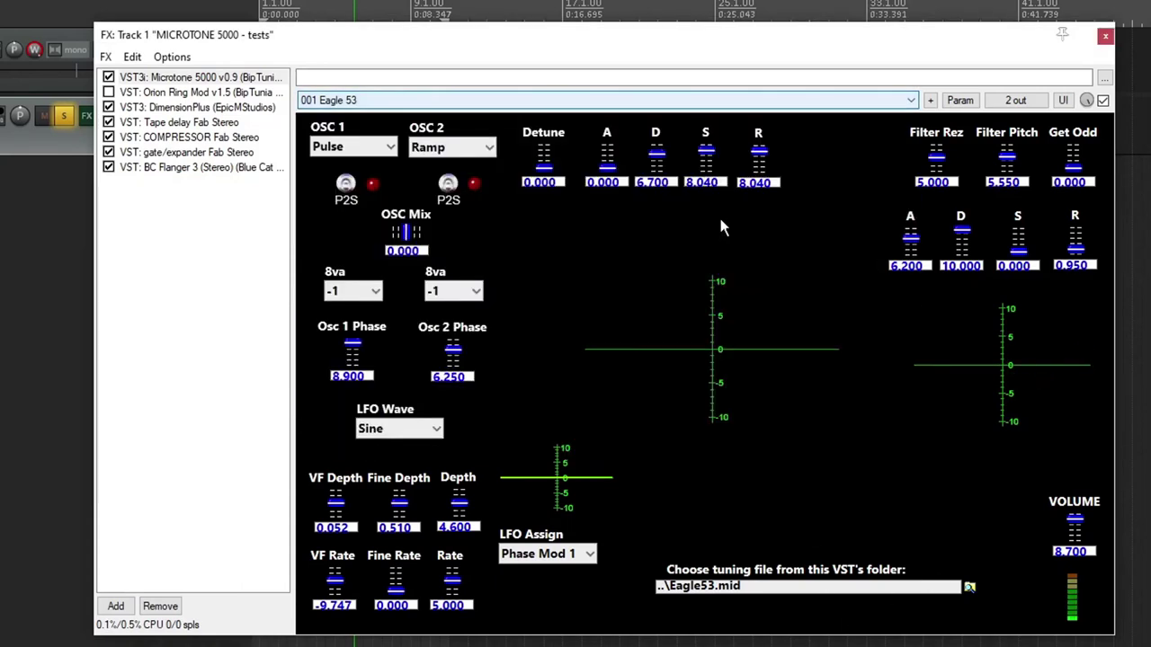
click(814, 589)
click(970, 589)
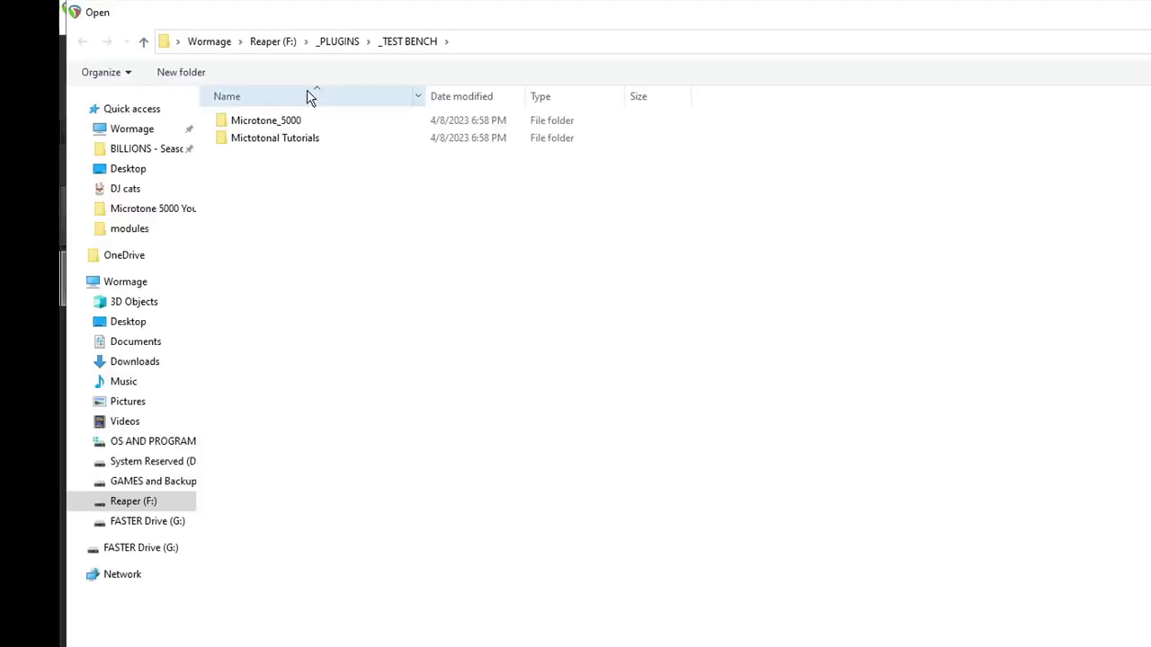
double_click(304, 121)
double_click(241, 417)
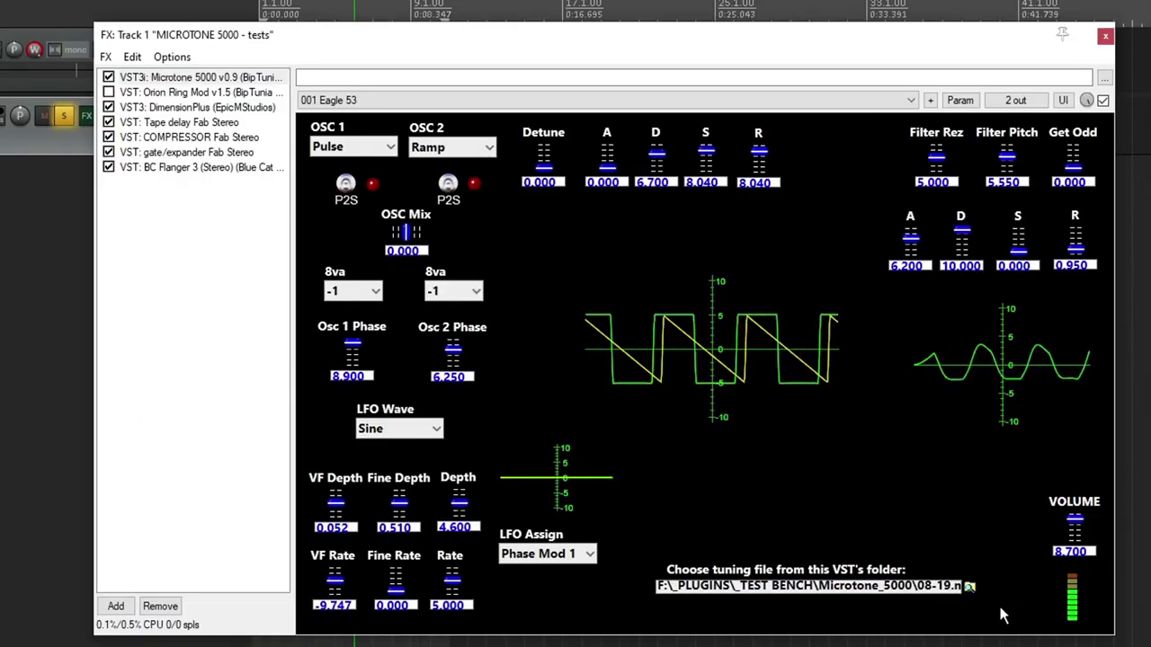
click(926, 588)
click(921, 590)
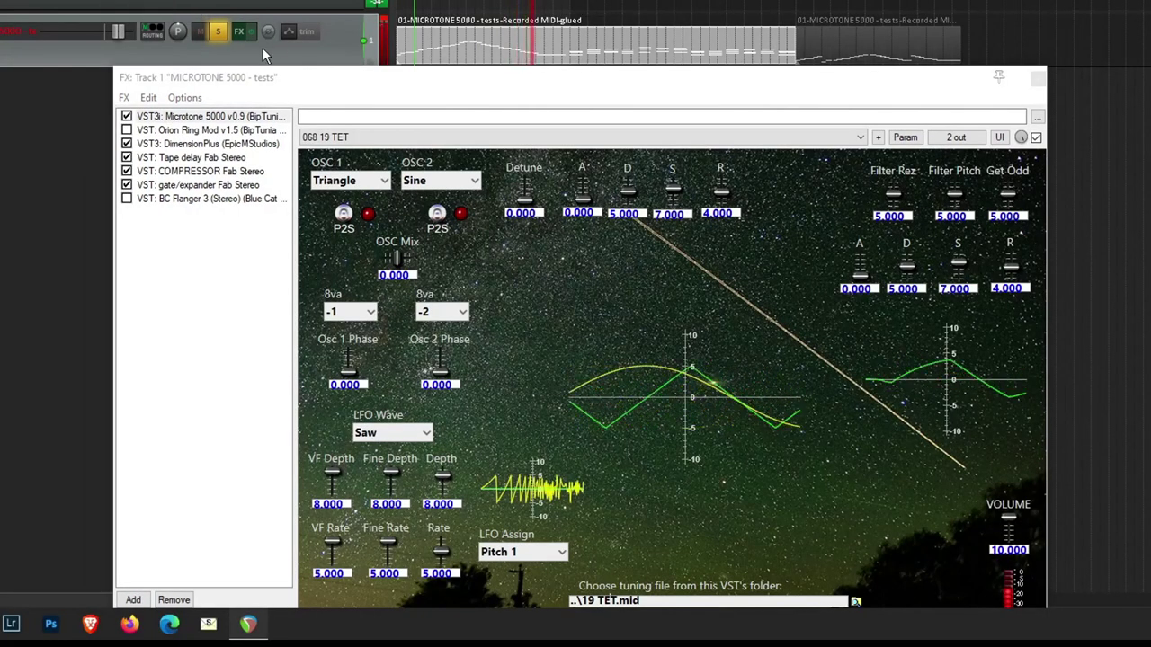
Step: Audition the presets 070 12 EDphi and 036 13 TET in Microtone 5000, moving playback to the start of the MIDI item
click(569, 147)
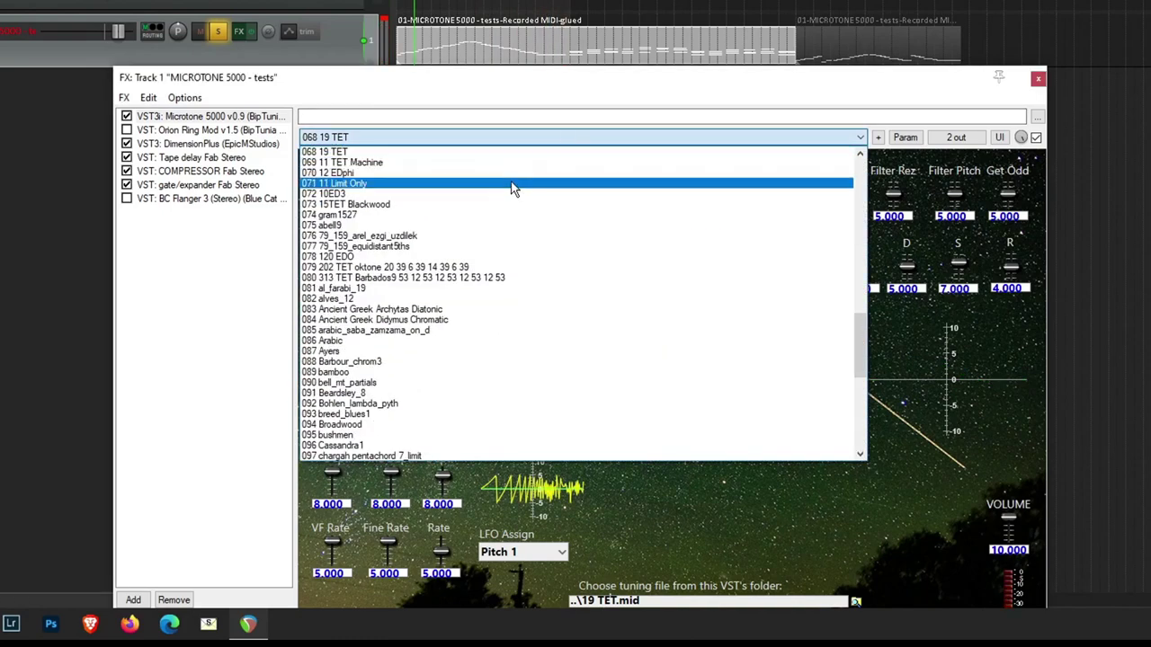
click(508, 172)
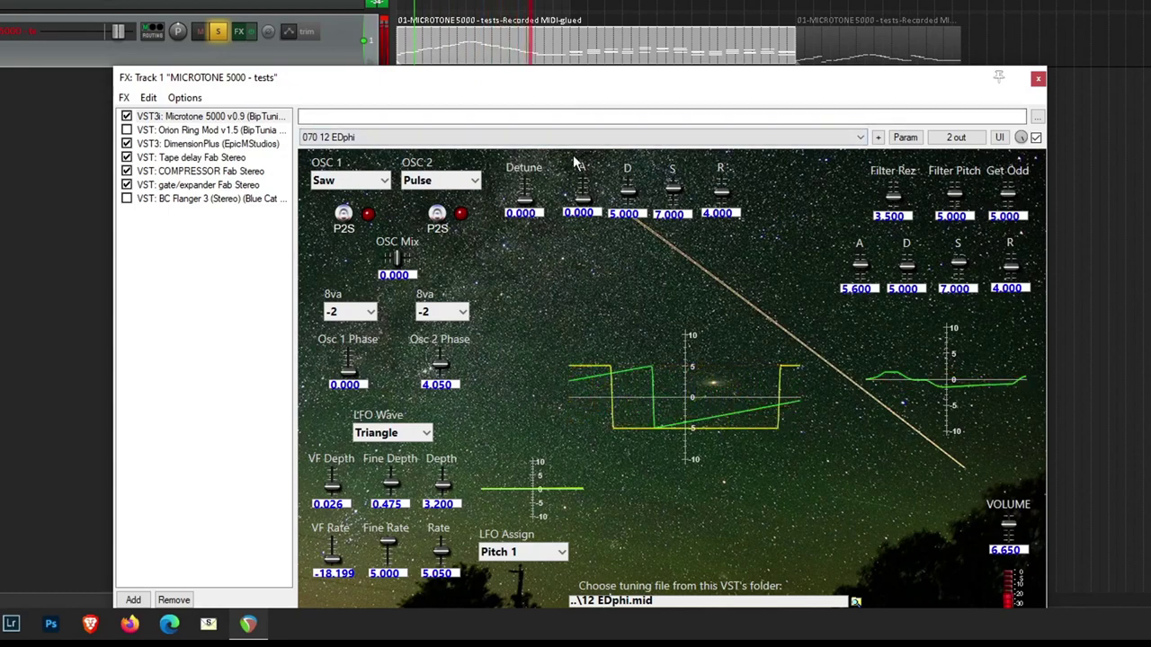
click(599, 136)
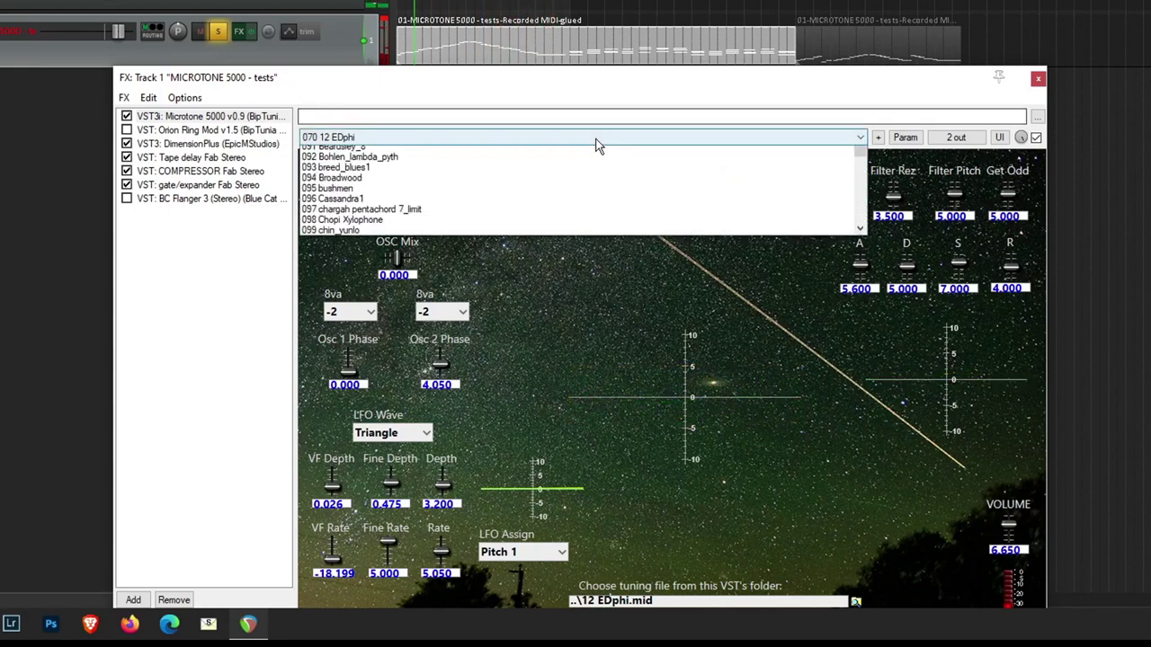
scroll(560, 175, up, 8)
click(560, 166)
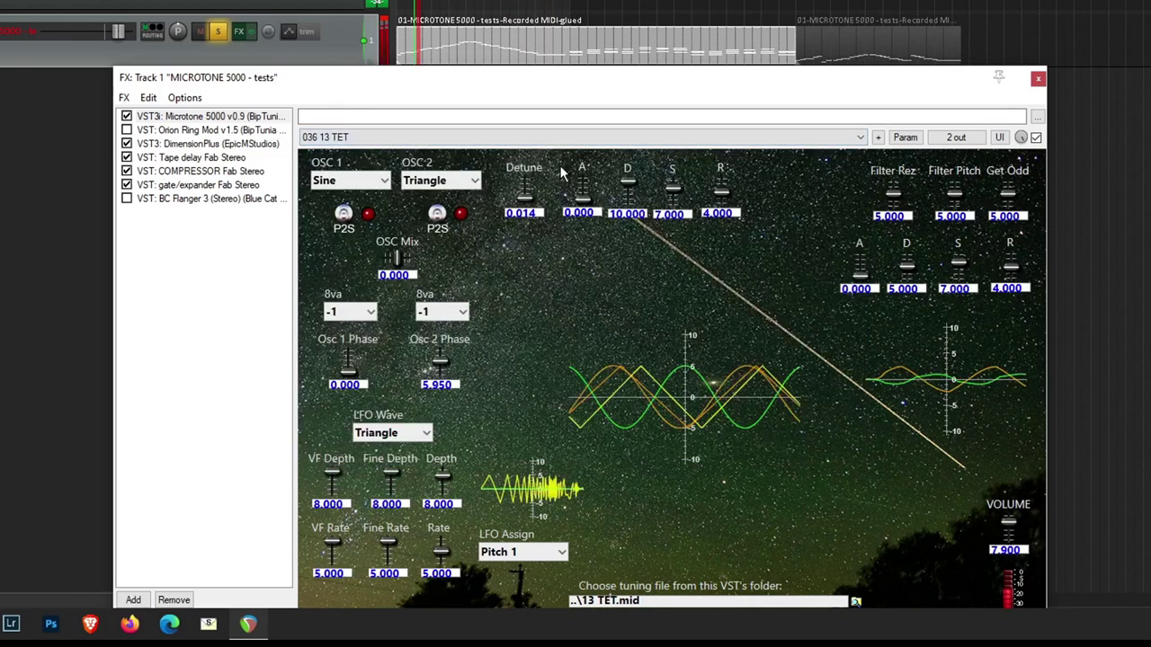
click(399, 51)
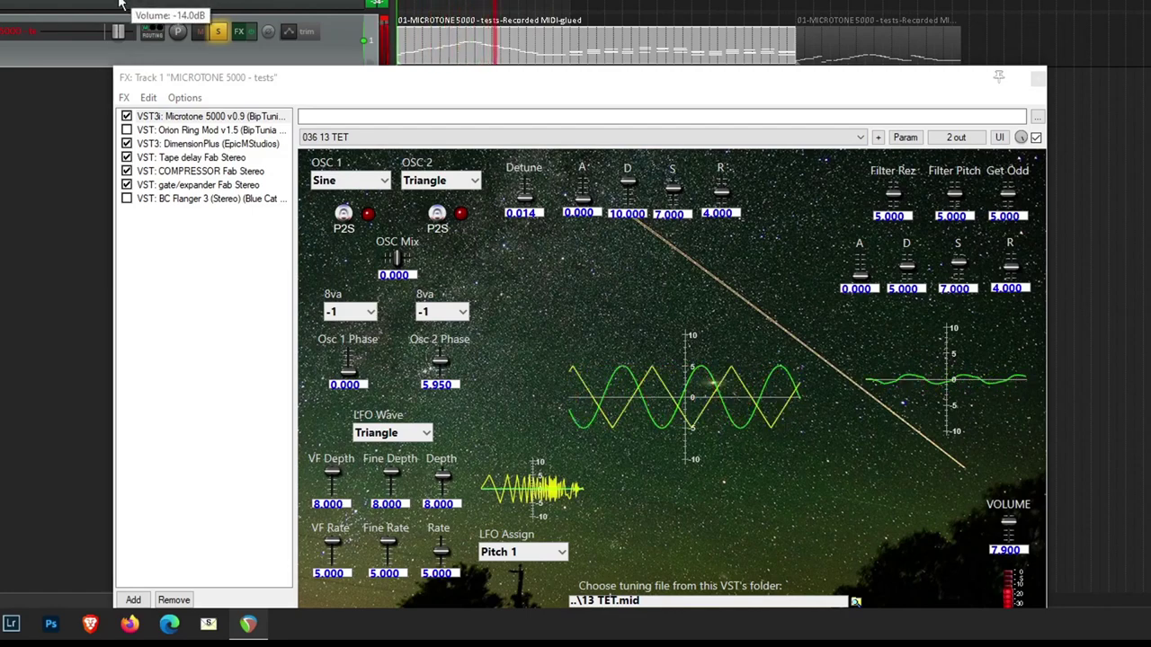
Step: Load the preset 010 Lambdoma and move the playback position further into the first MIDI item
click(499, 144)
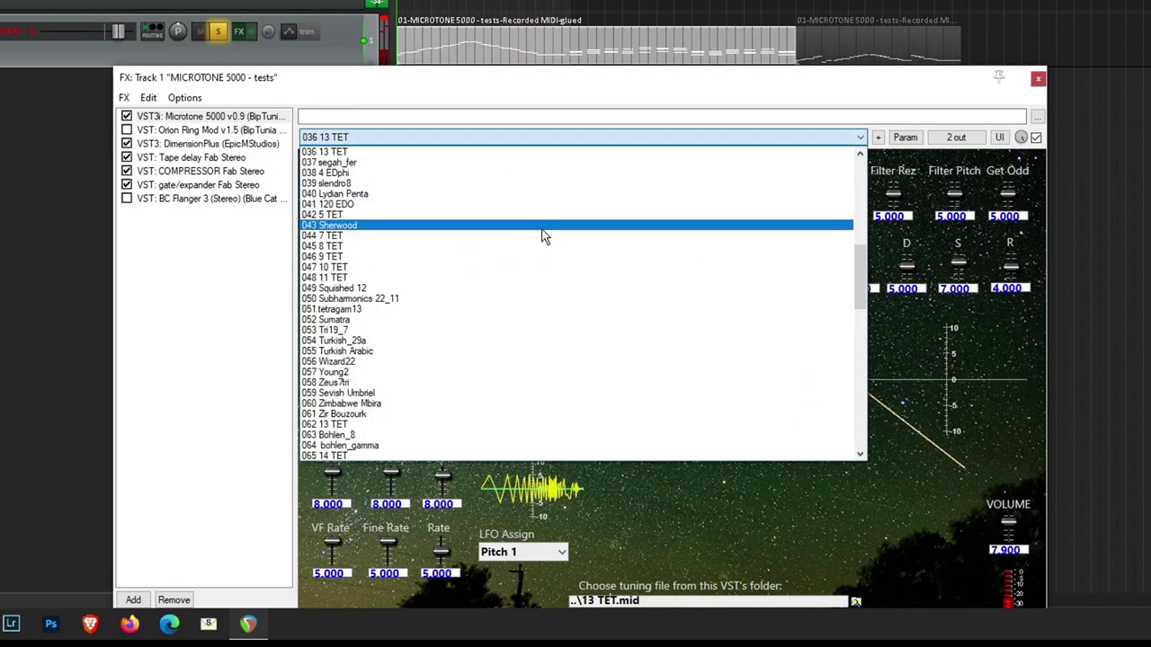
scroll(504, 207, up, 10)
click(457, 195)
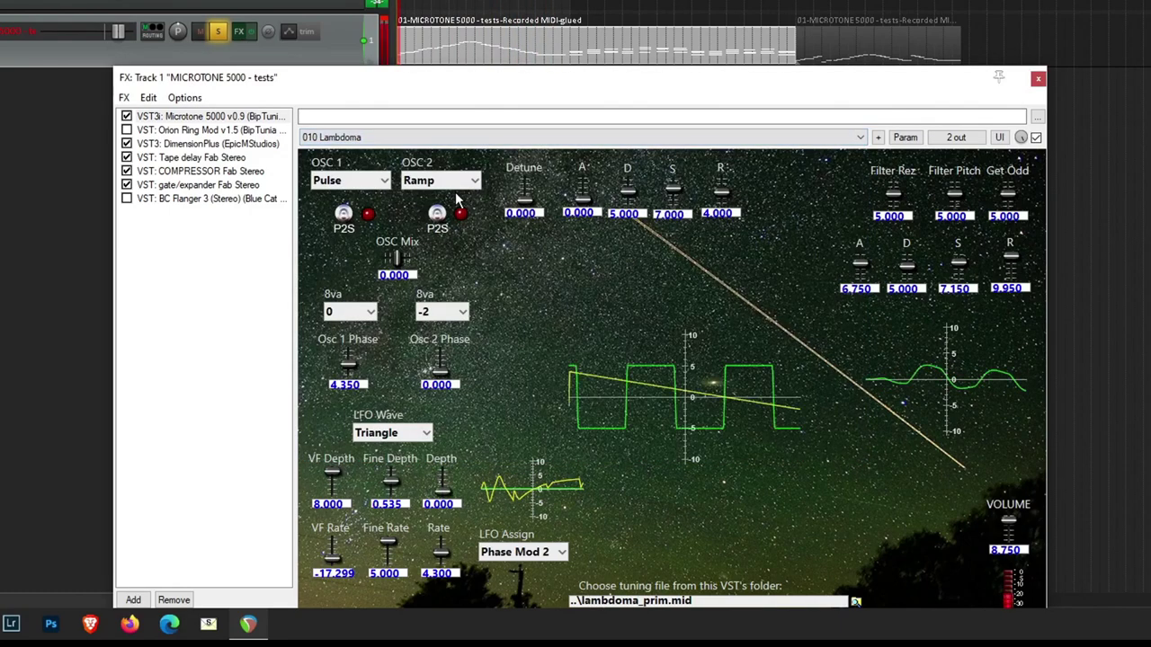
click(461, 49)
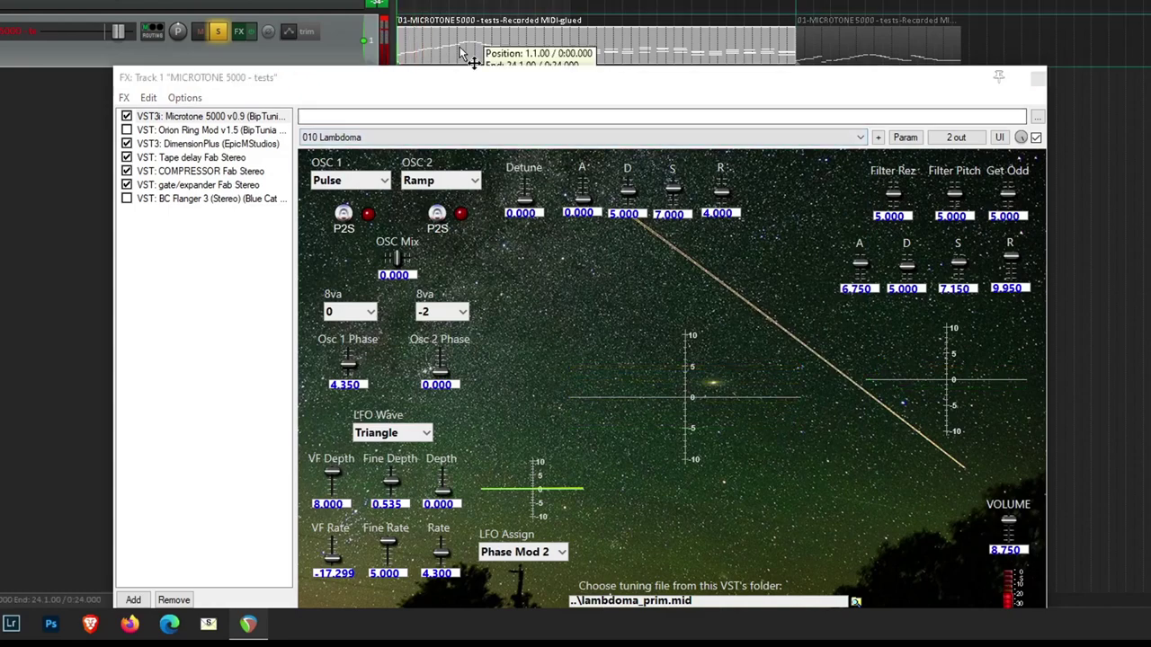
Step: Set the 8va octave of both oscillators to 1
click(478, 115)
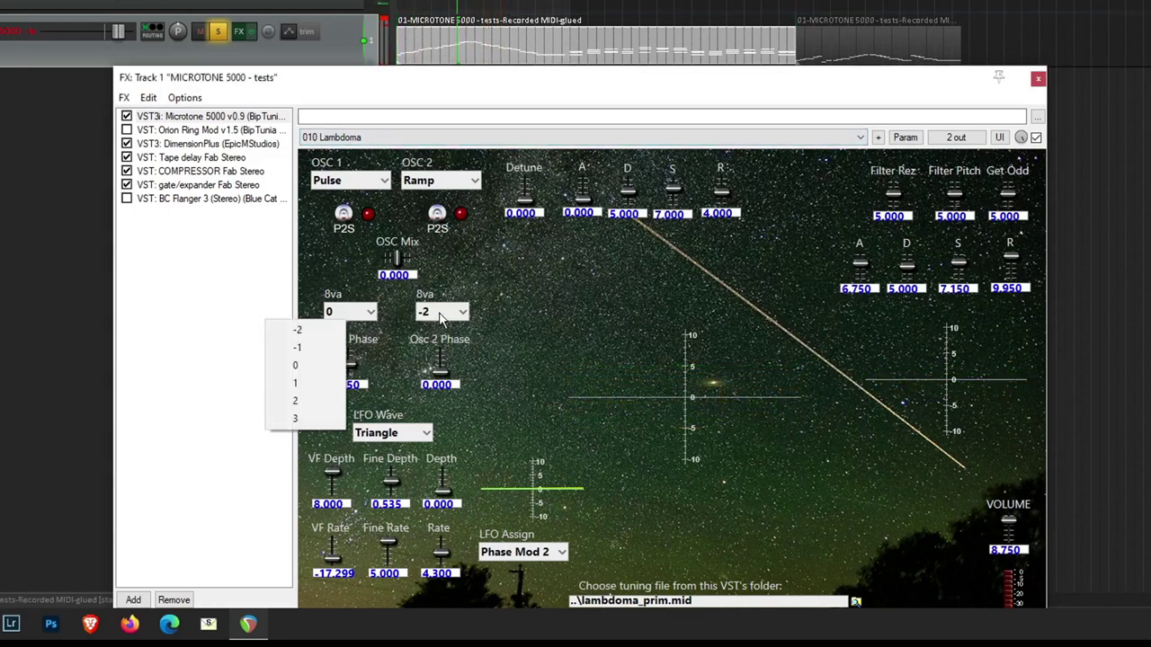
click(430, 320)
click(419, 360)
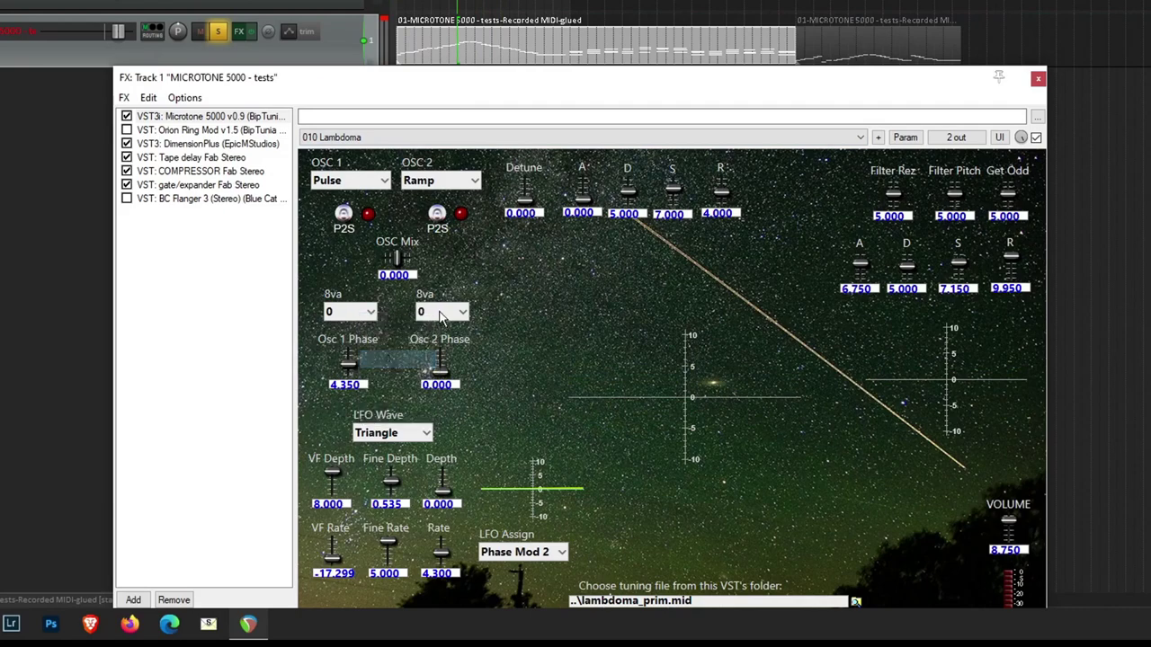
click(442, 316)
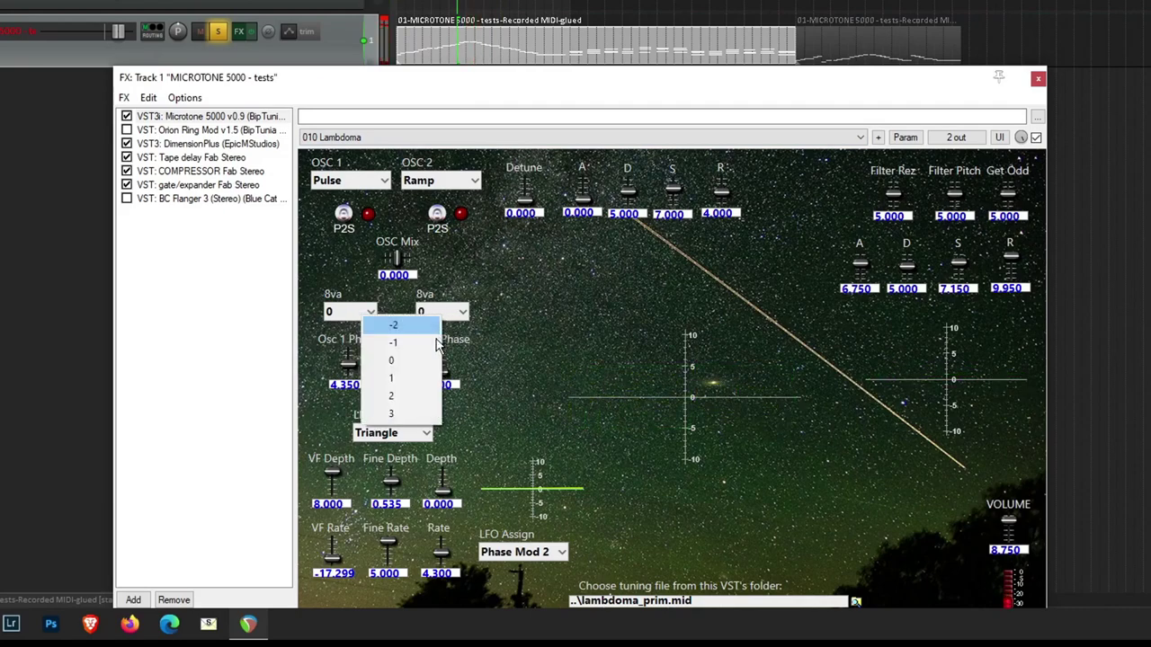
click(424, 382)
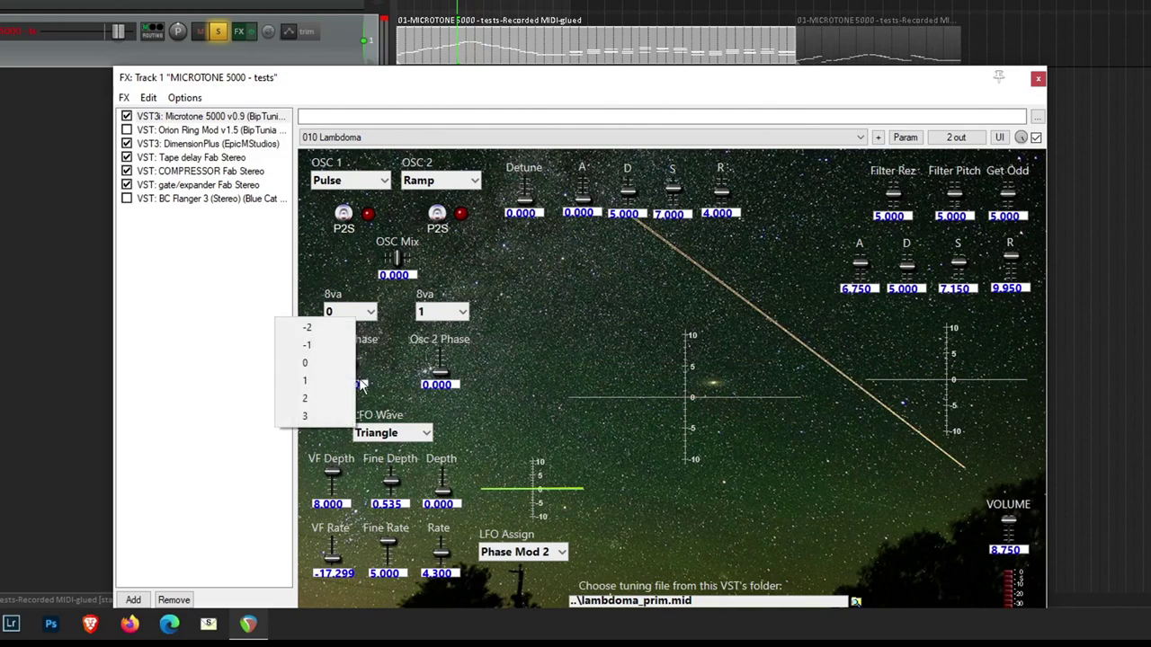
click(349, 381)
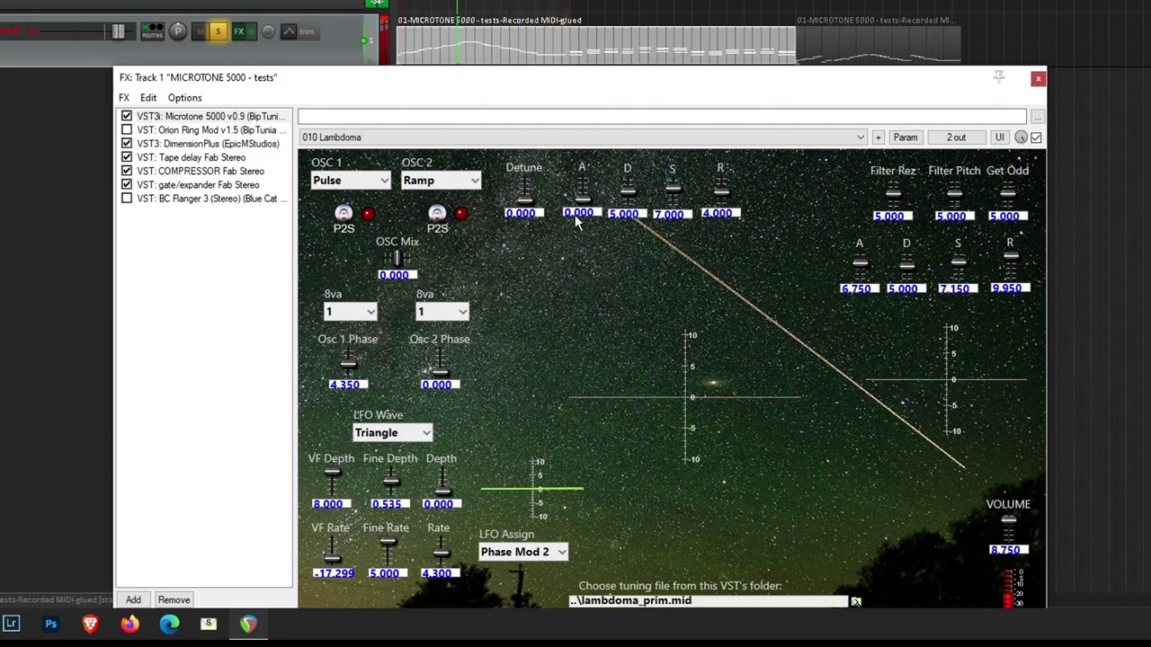
Step: Load the preset 002 Western 12 TET, then set Filter Rez to about 7.550 and the filter envelope's attack to about 7.250
click(465, 139)
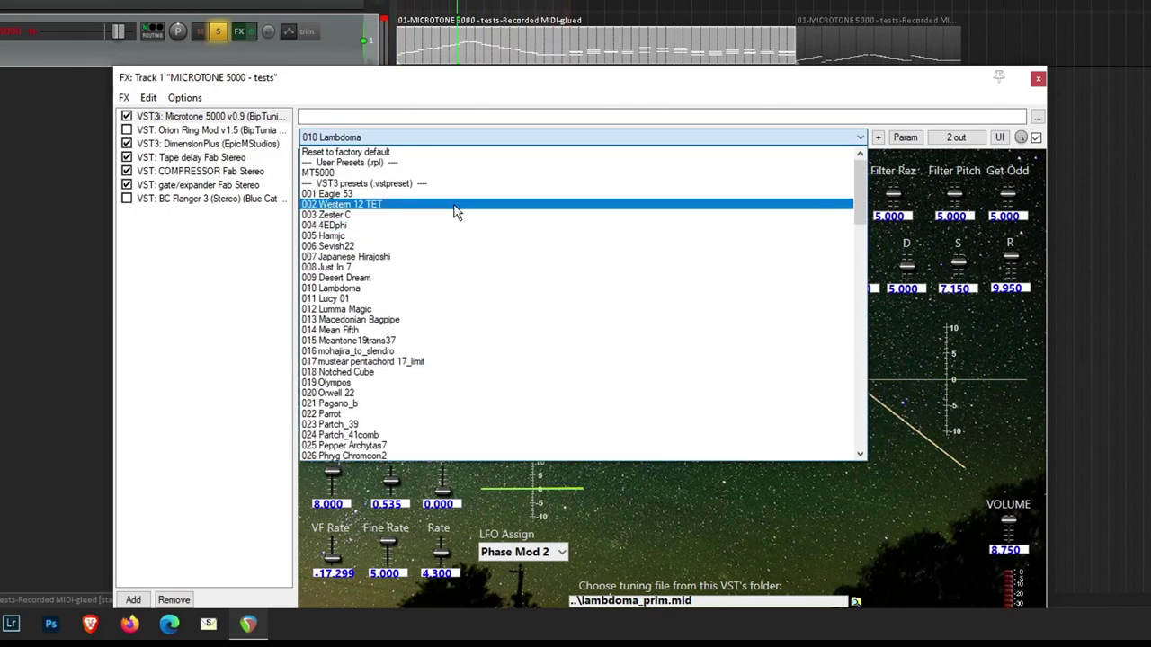
click(451, 204)
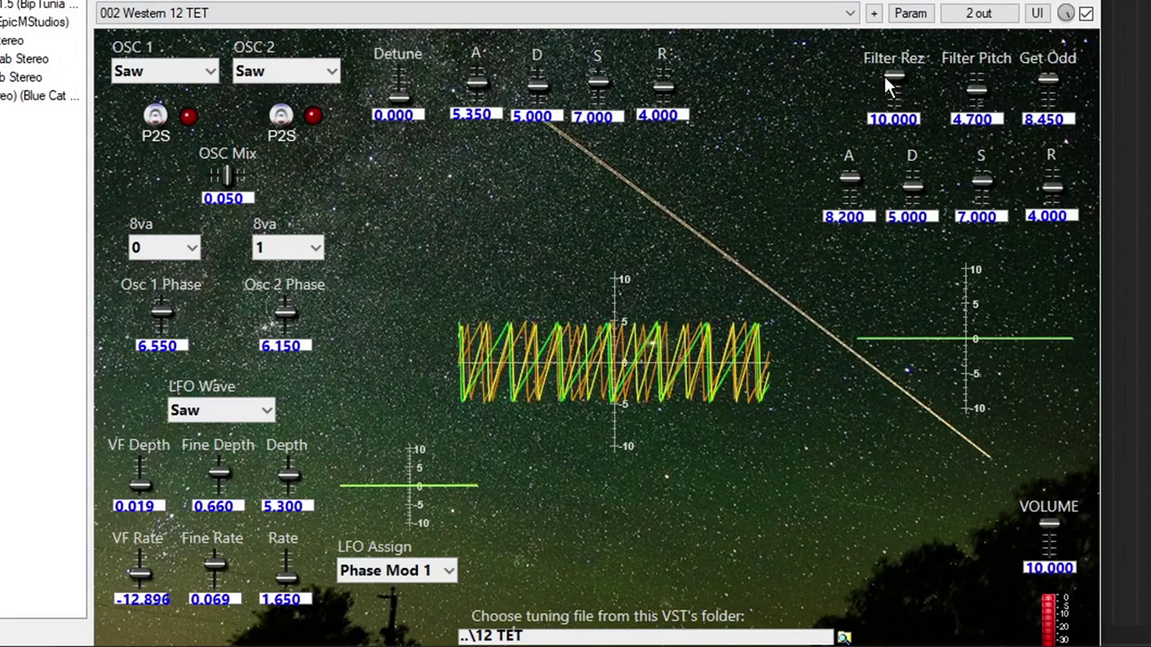
drag(885, 79, 894, 135)
drag(850, 179, 853, 202)
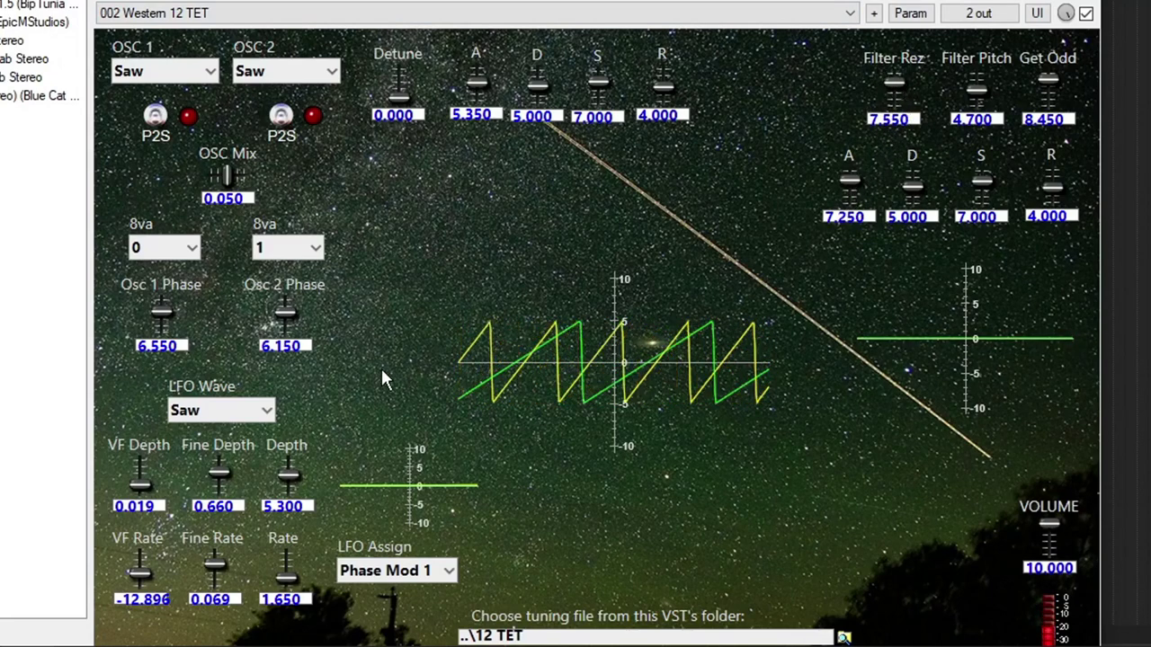
Step: Assign the LFO to VCA 1 and sweep its VF Rate, leaving it at about -10.895
click(398, 571)
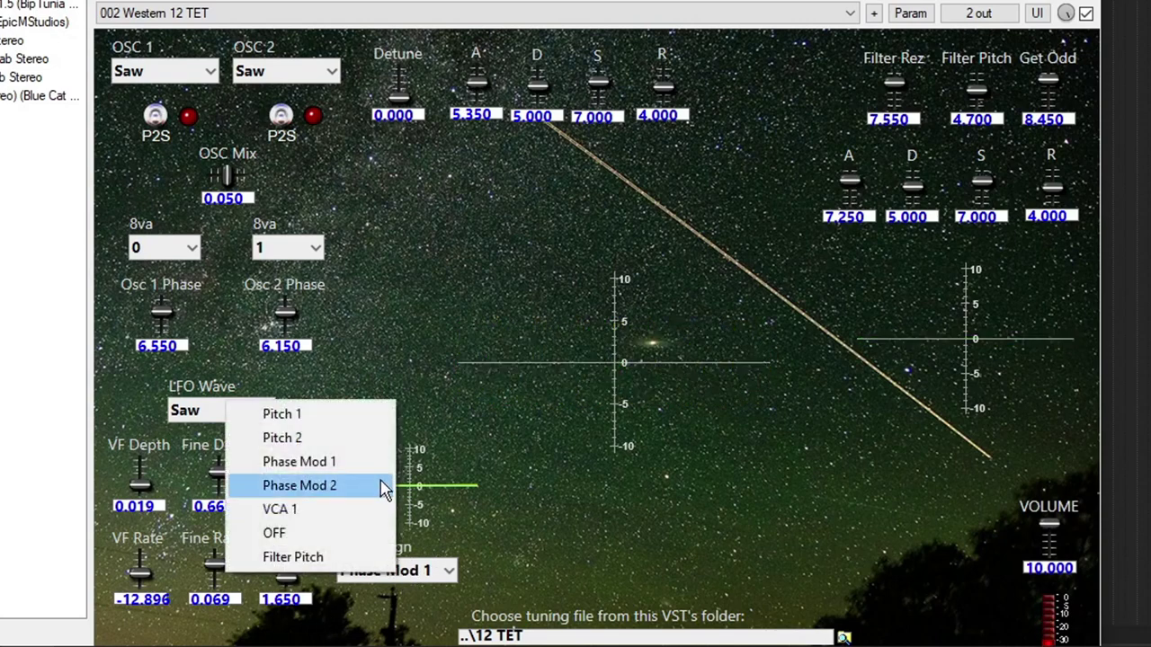
click(321, 516)
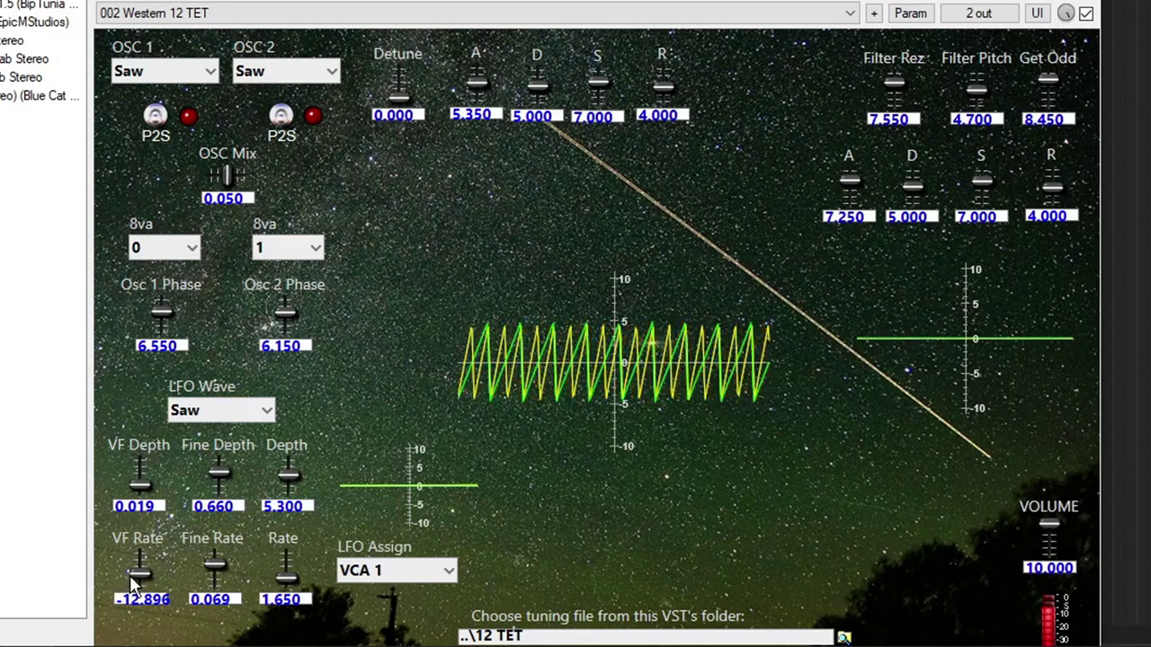
drag(137, 579, 138, 569)
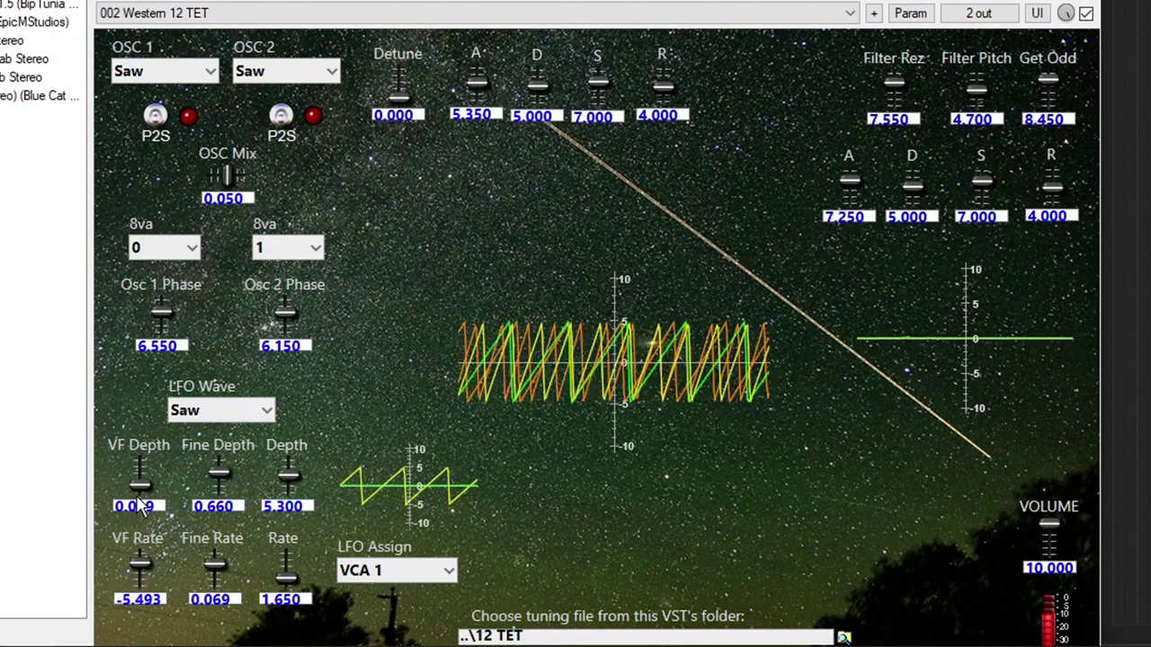
drag(134, 476, 135, 548)
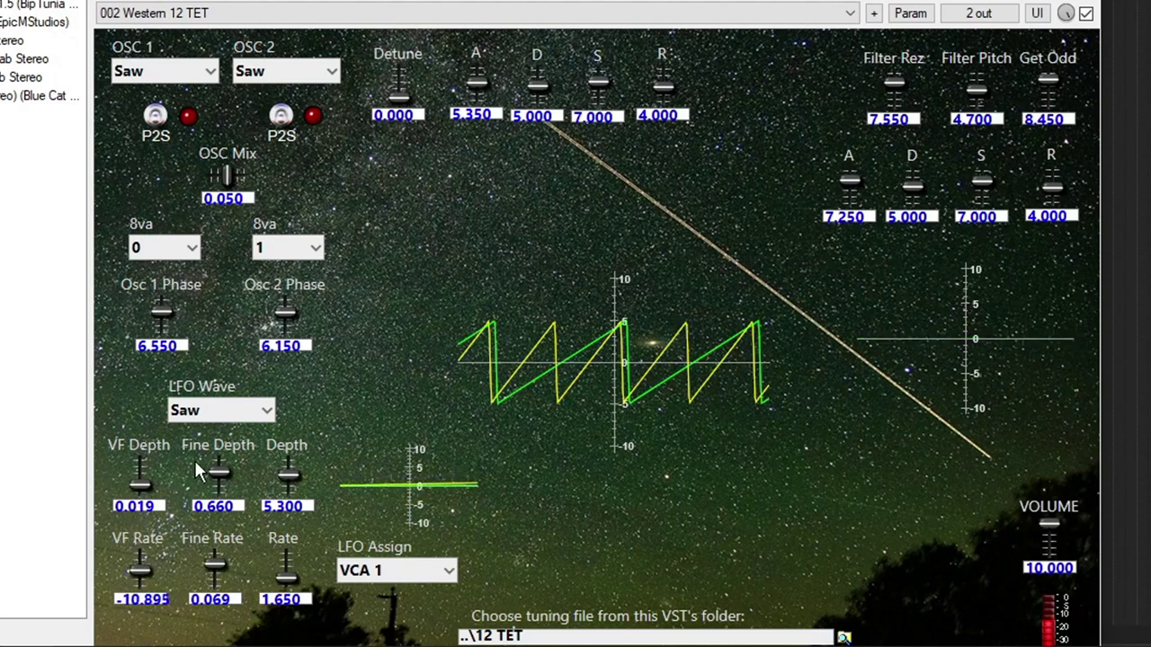
Step: Change the LFO wave to Ramp and sweep its VF Rate, leaving it at about -9.795
click(212, 412)
click(182, 471)
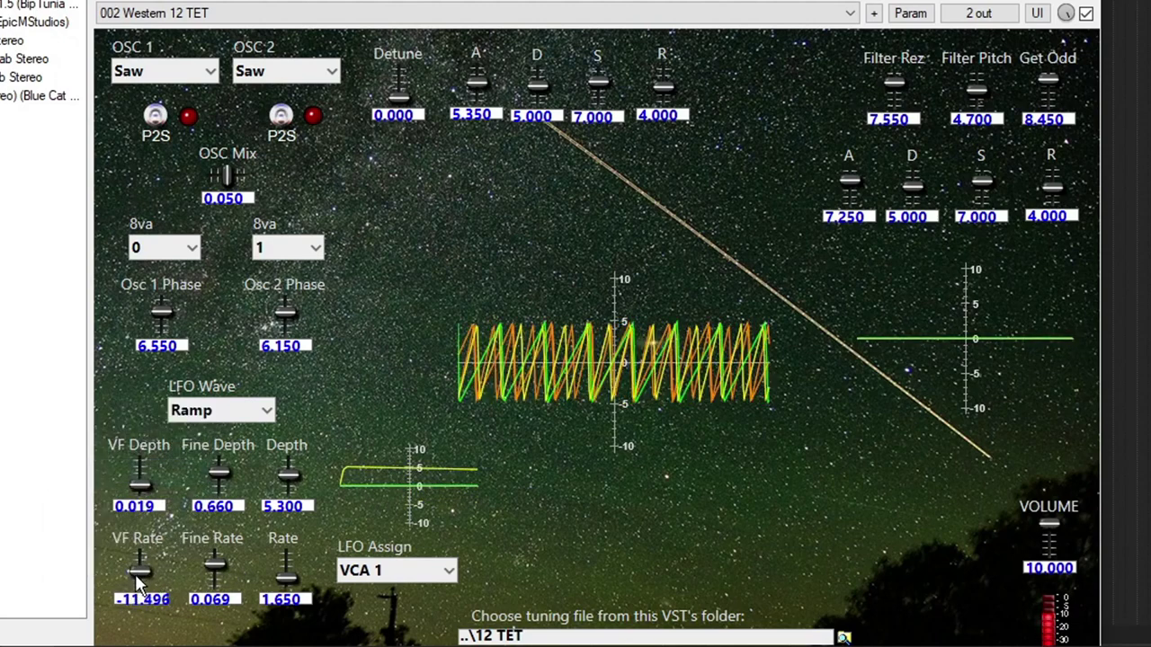
drag(135, 573, 136, 617)
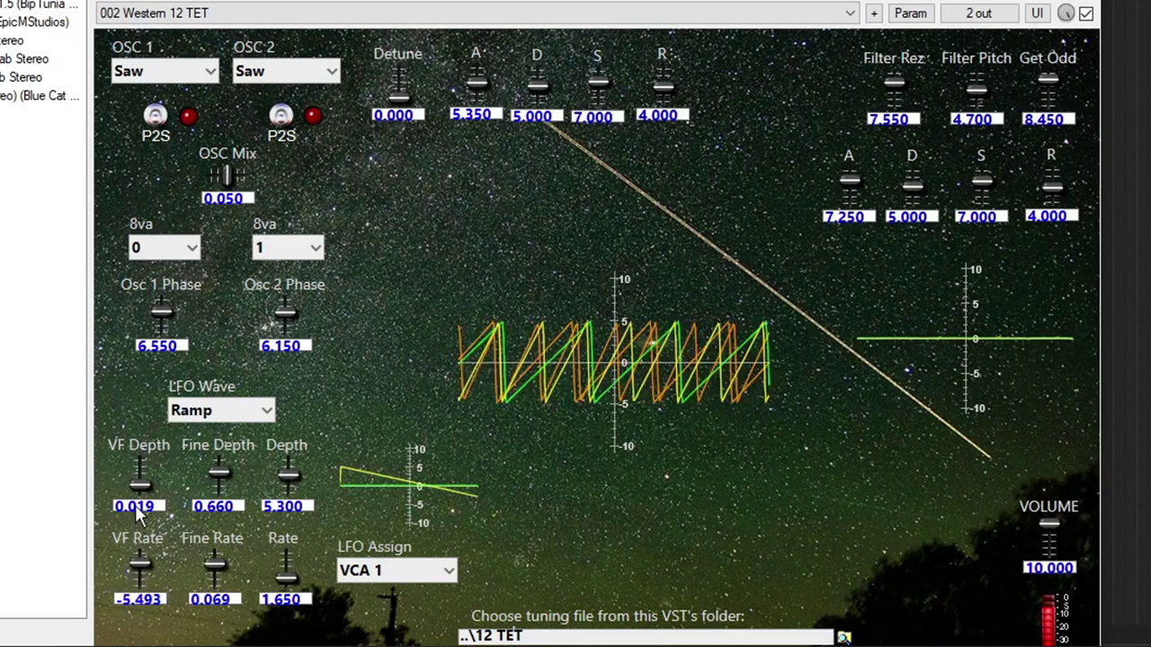
drag(135, 505, 125, 559)
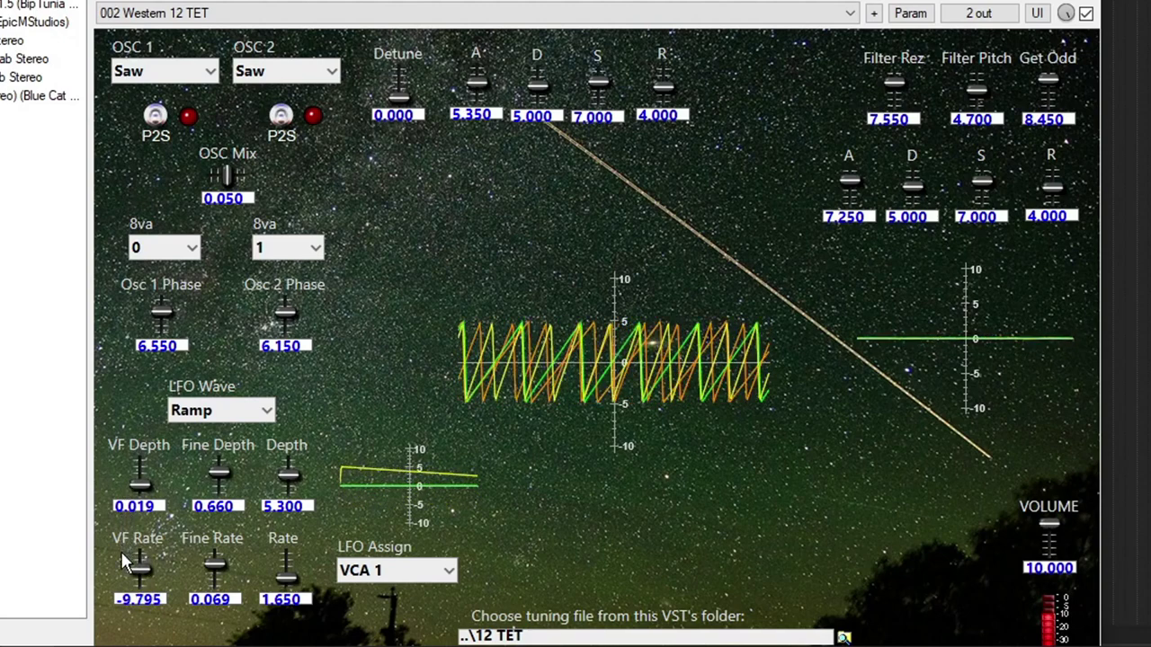
Step: Assign the LFO to Filter Pitch and sweep its VF Rate, leaving it at about -10.495
click(375, 580)
click(321, 557)
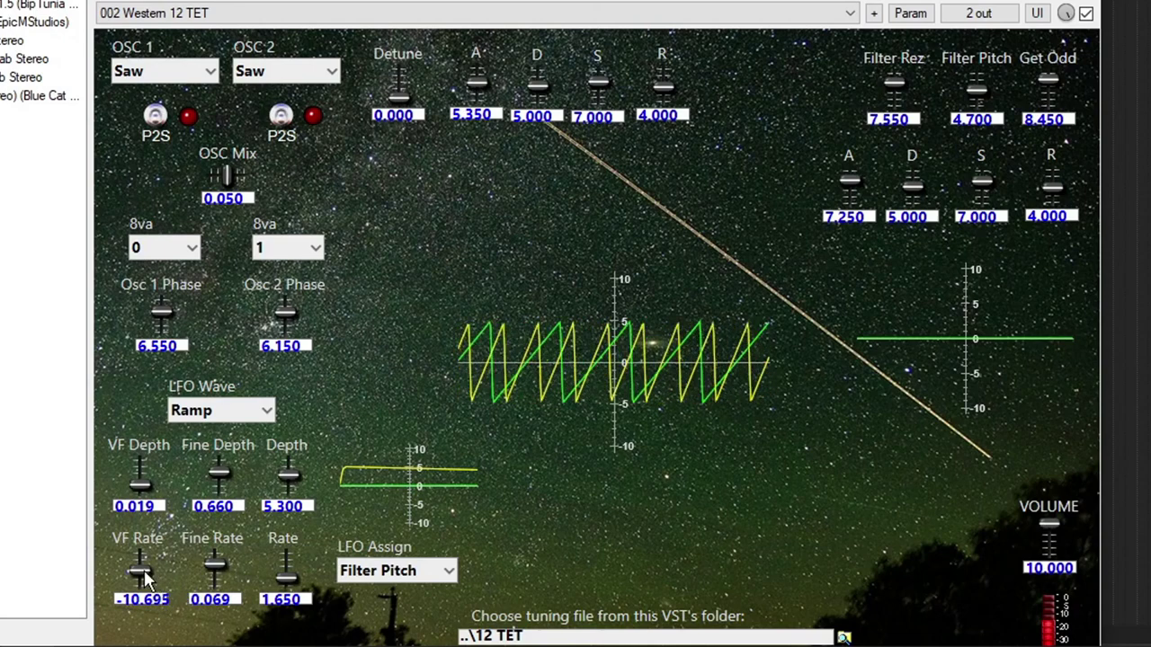
drag(144, 570, 148, 627)
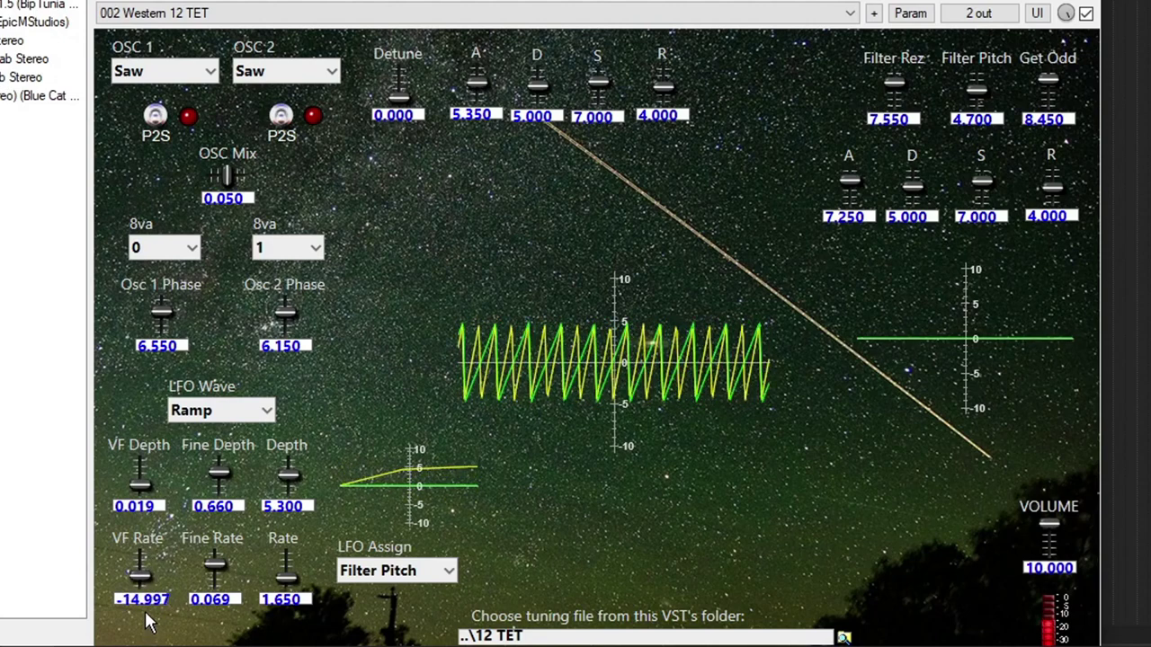
drag(144, 570, 149, 535)
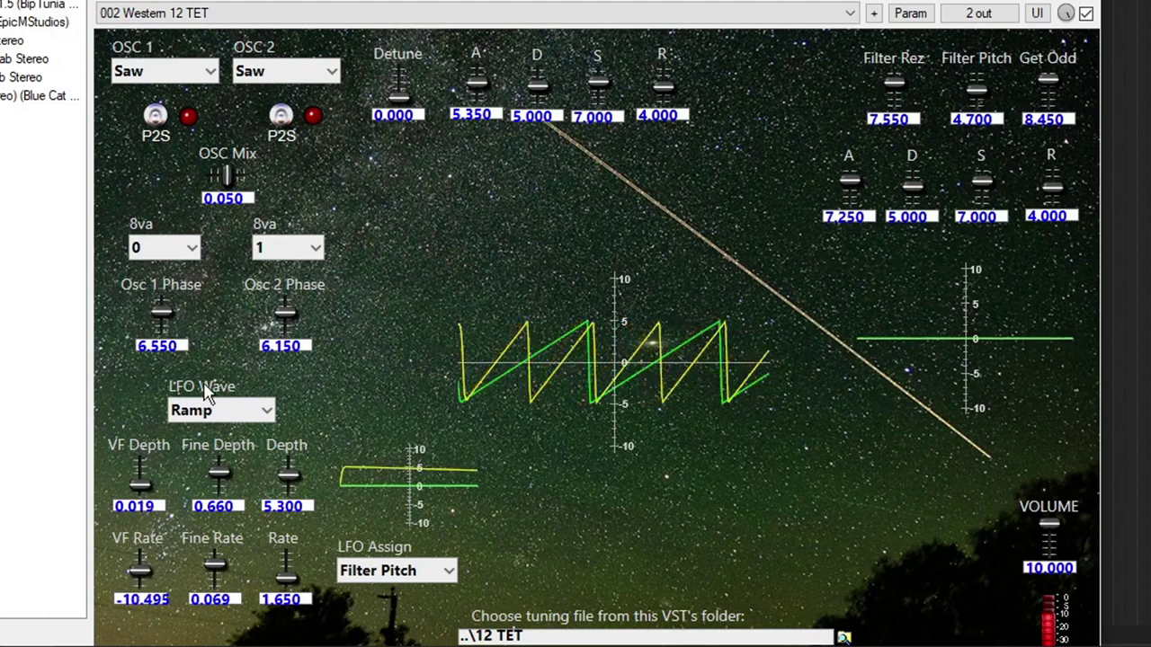
Step: Load the preset 001 Eagle 53 and play it, then switch back to 002 Western 12 TET
click(327, 13)
scroll(288, 79, up, 2)
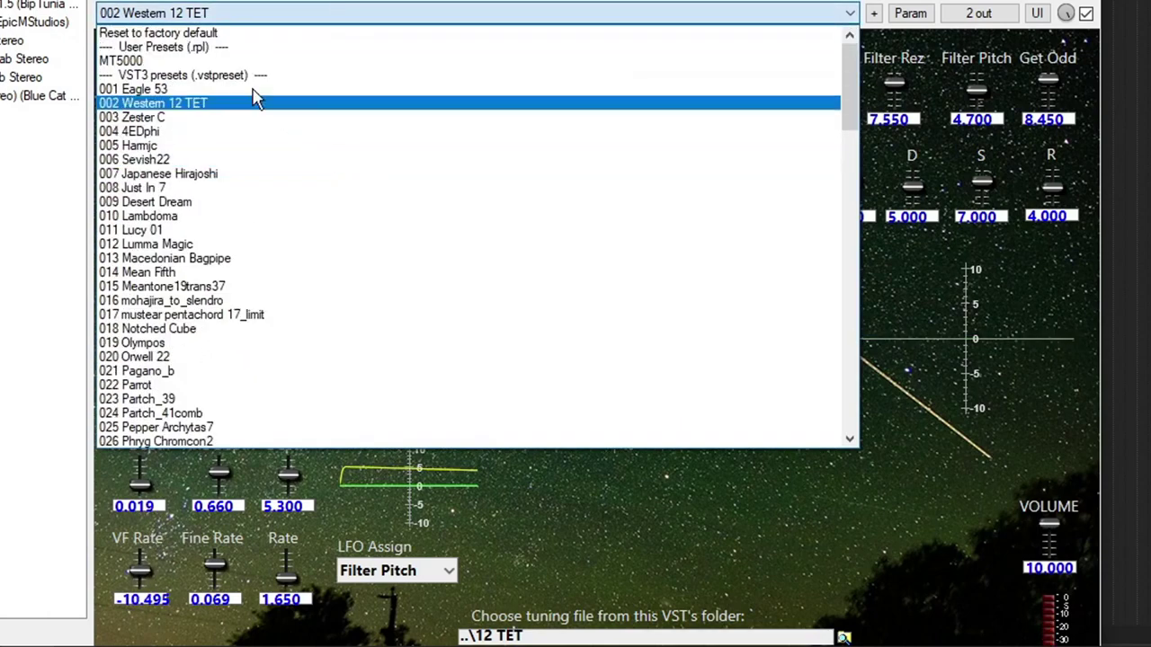
click(177, 89)
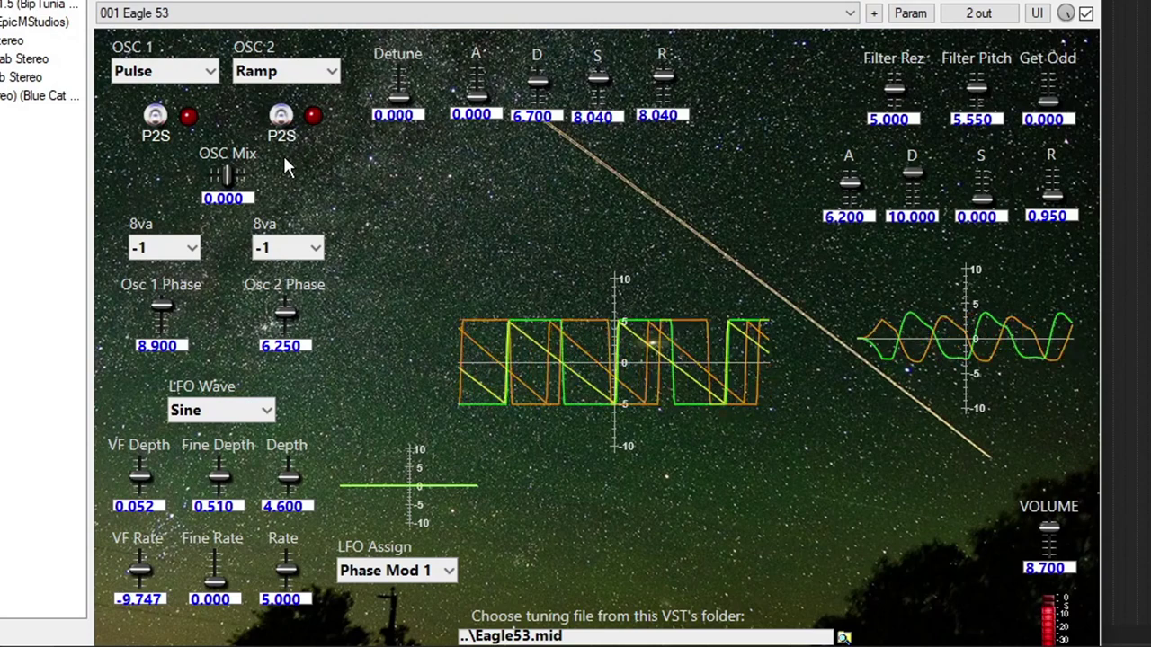
click(140, 13)
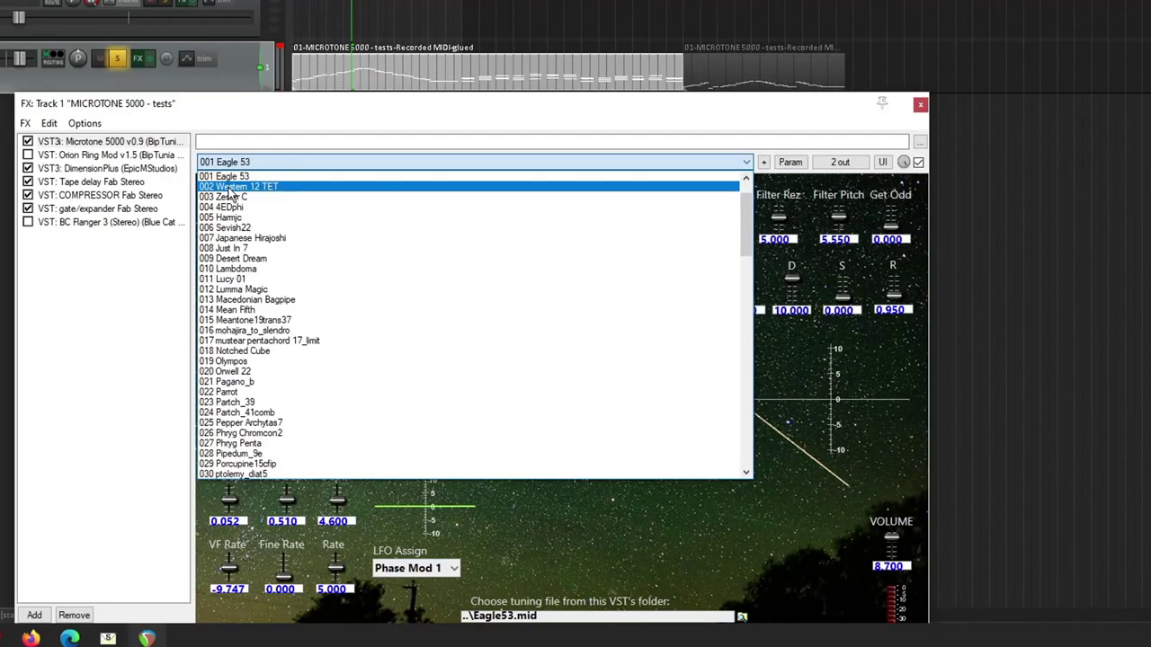
click(135, 40)
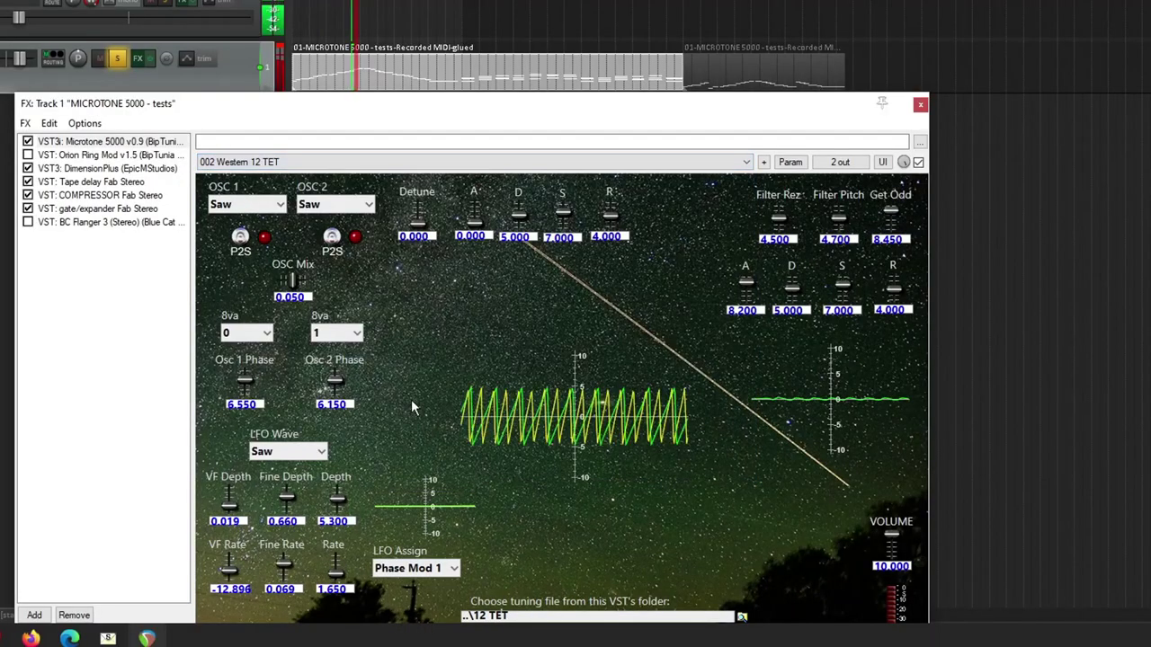
Step: Set oscillator 1's 8va octave to -2 and open the octave choices for oscillator 2
click(261, 338)
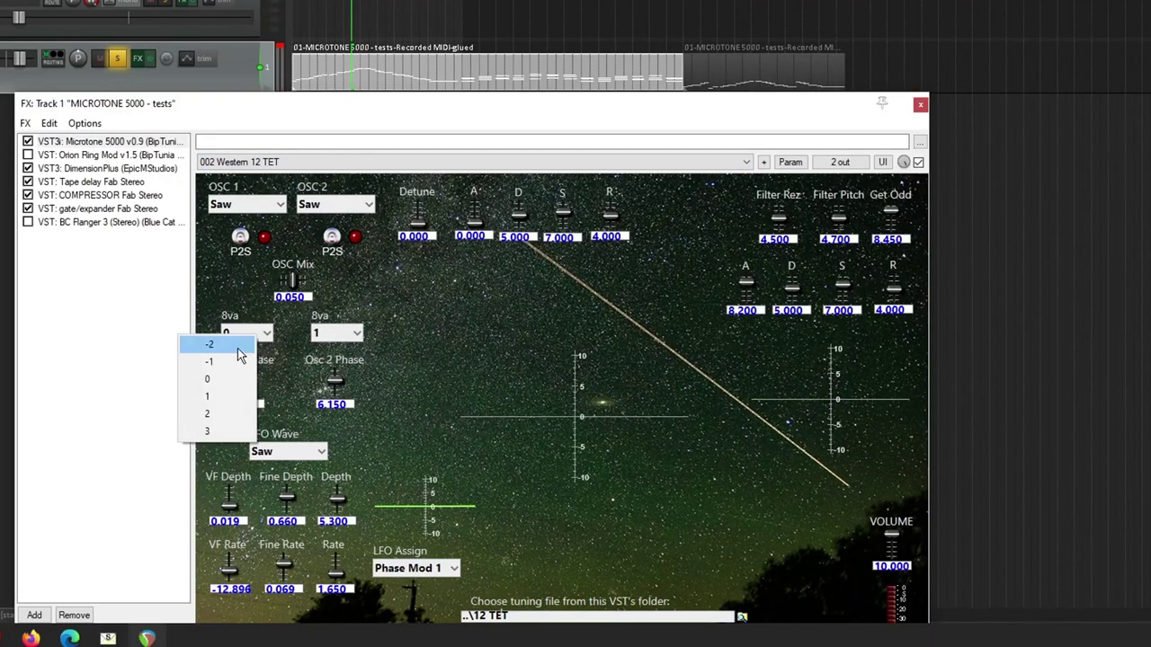
click(205, 343)
click(339, 334)
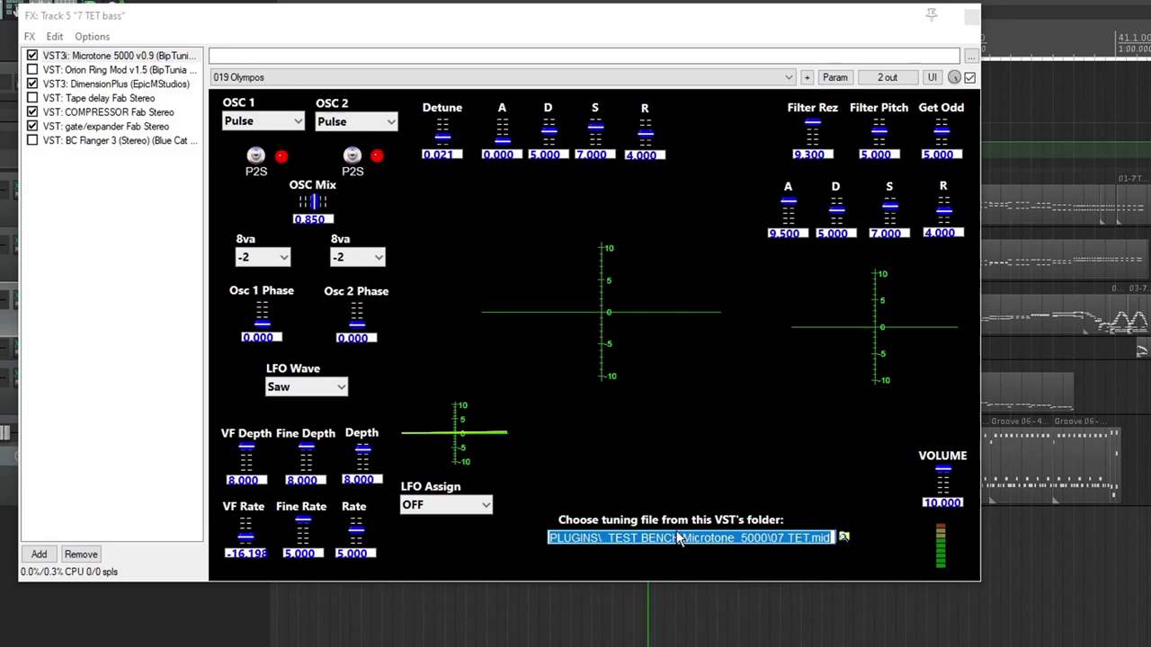
Step: Confirm the 07 TET.mid tuning file for the Microtone 5000 instrument on the 7 TET bass track
key(Return)
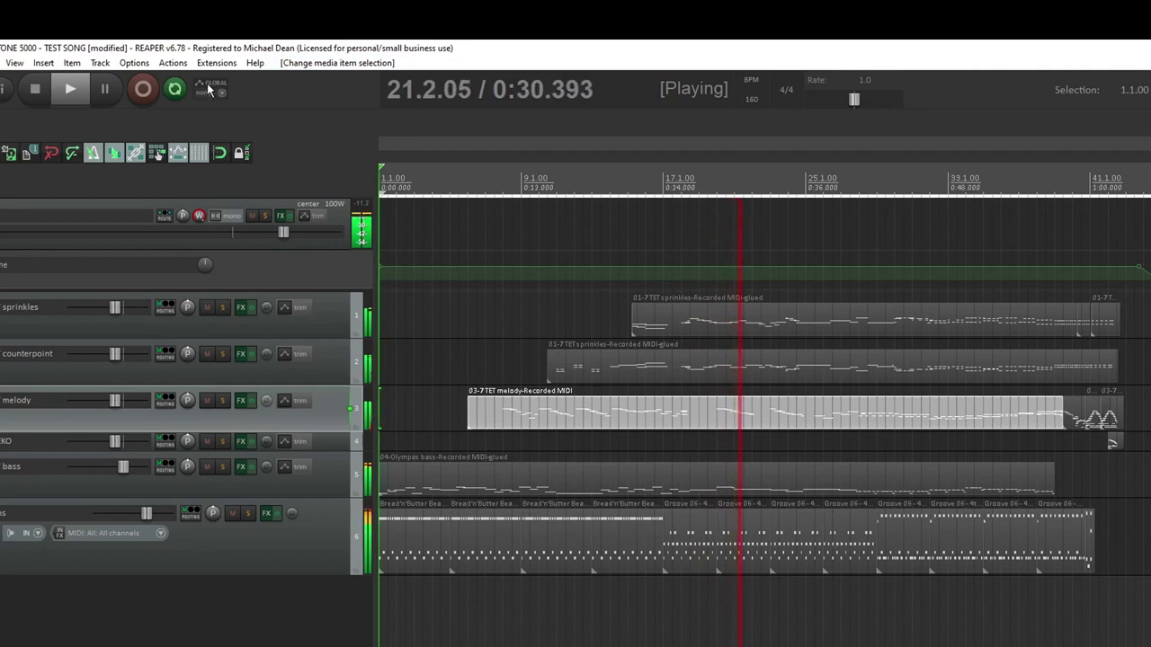
Step: Open the master track's effects chain and enable the Lurssen Mastering plugin during playback
click(279, 216)
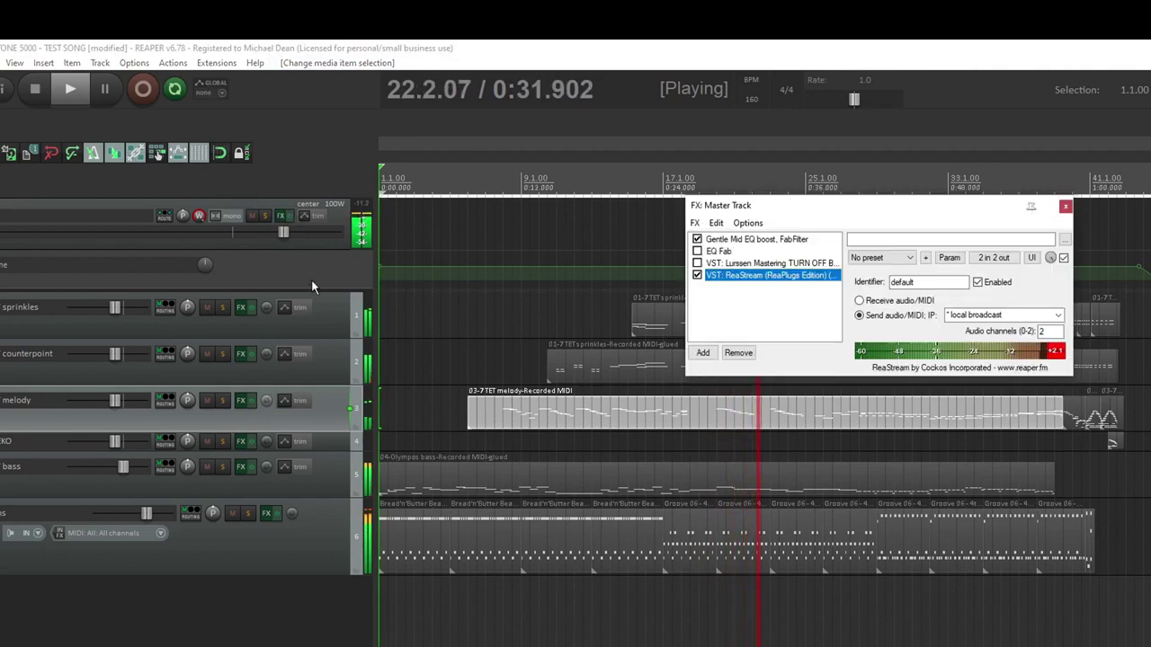
click(697, 263)
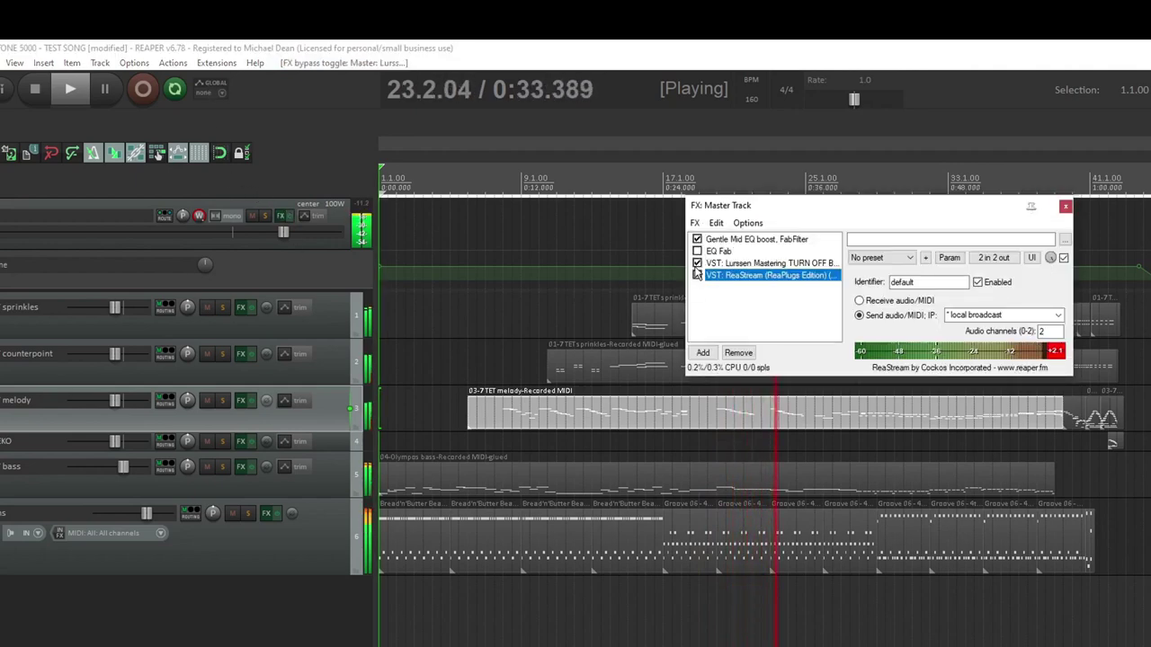
Step: Close the master track's effects chain and lower the master volume while the song plays
click(1065, 207)
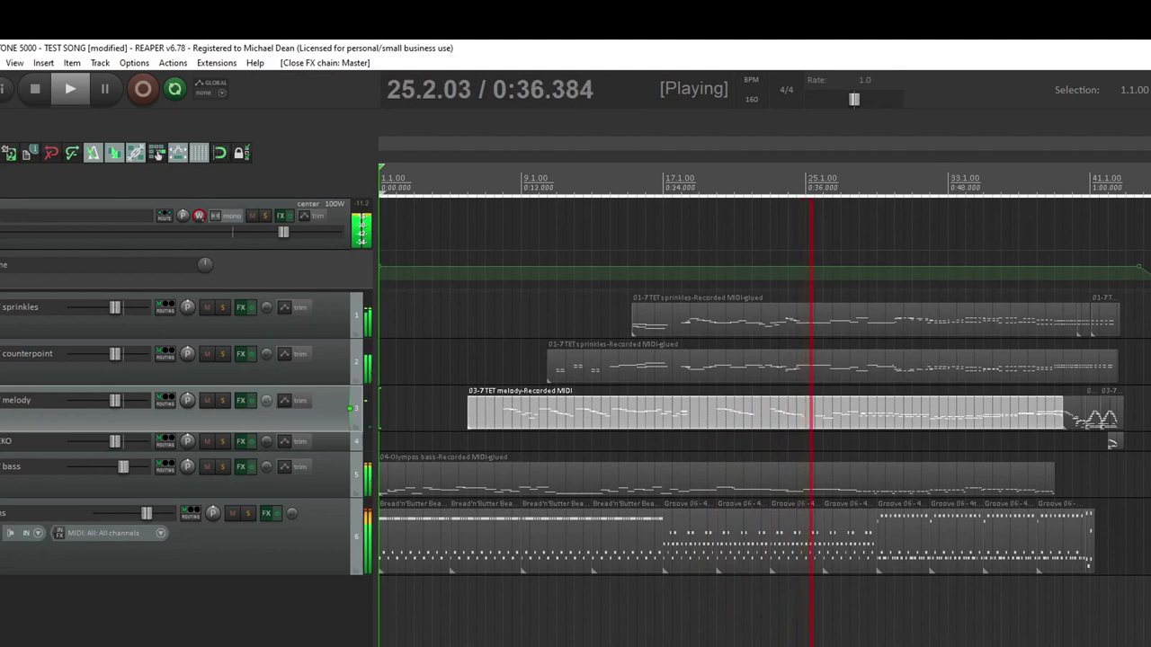
drag(283, 231, 220, 245)
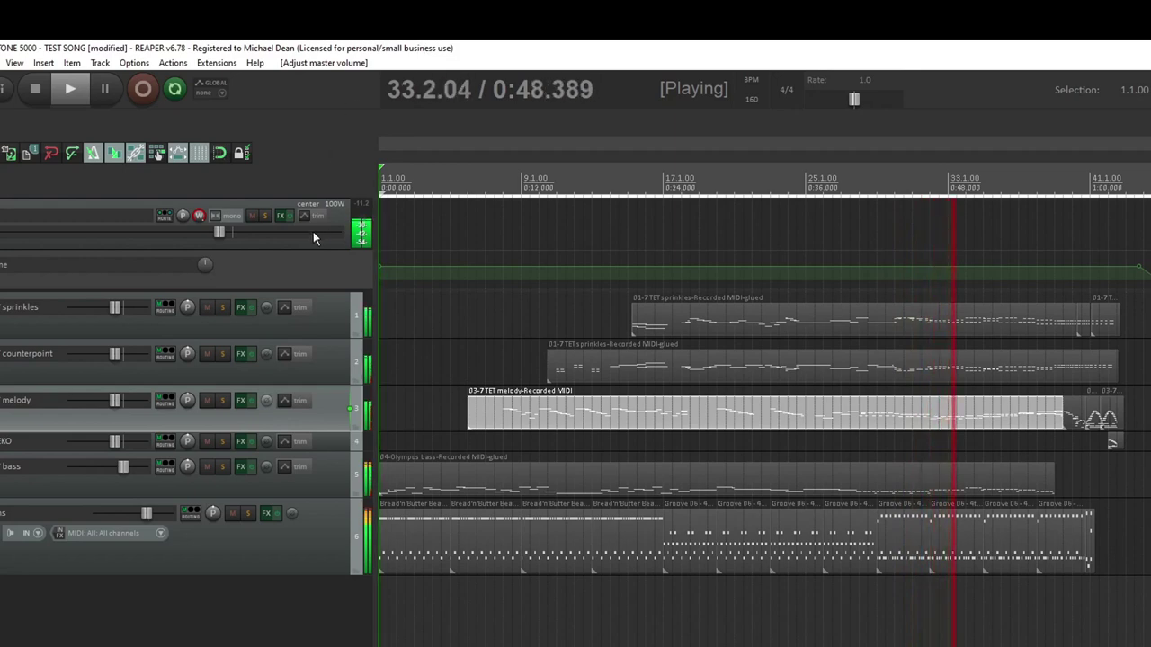
drag(225, 232, 229, 233)
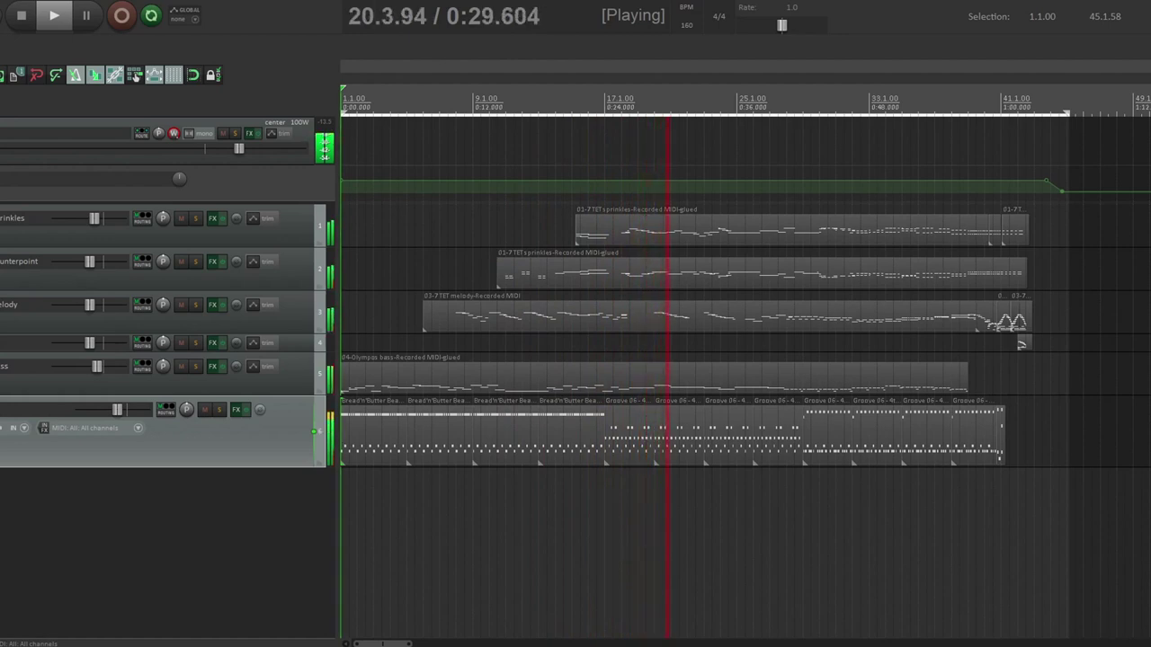
Step: Open the Drums track's effects chain, view the DR-910 drum machine in its own window, and close both windows
right_click(238, 414)
click(135, 76)
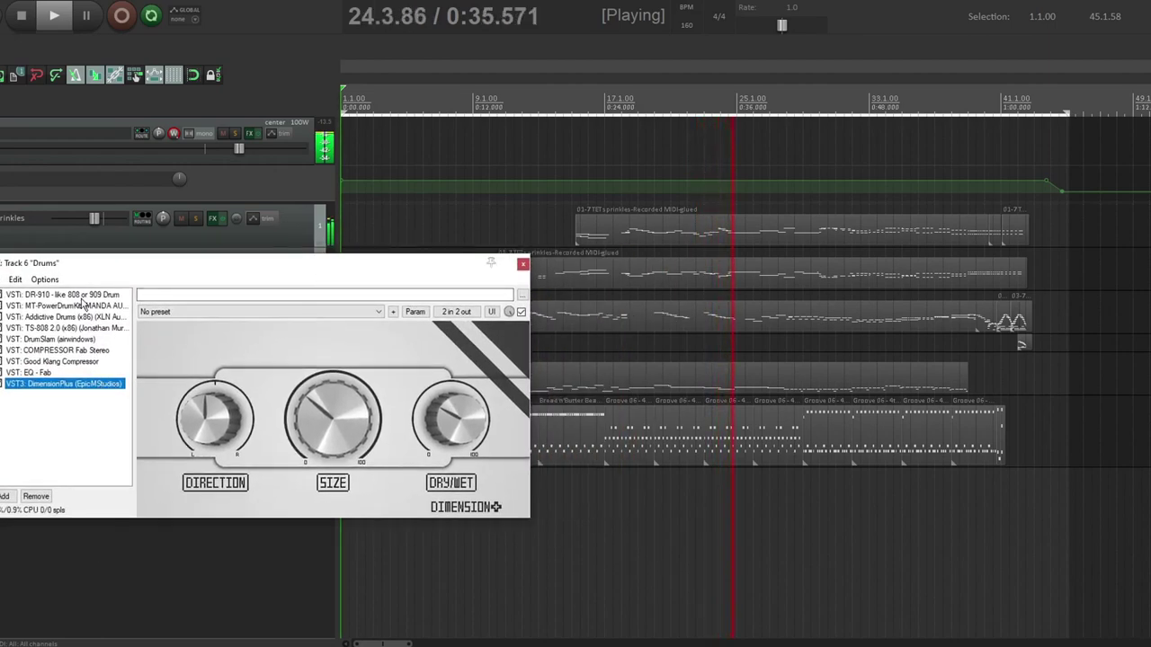
double_click(81, 296)
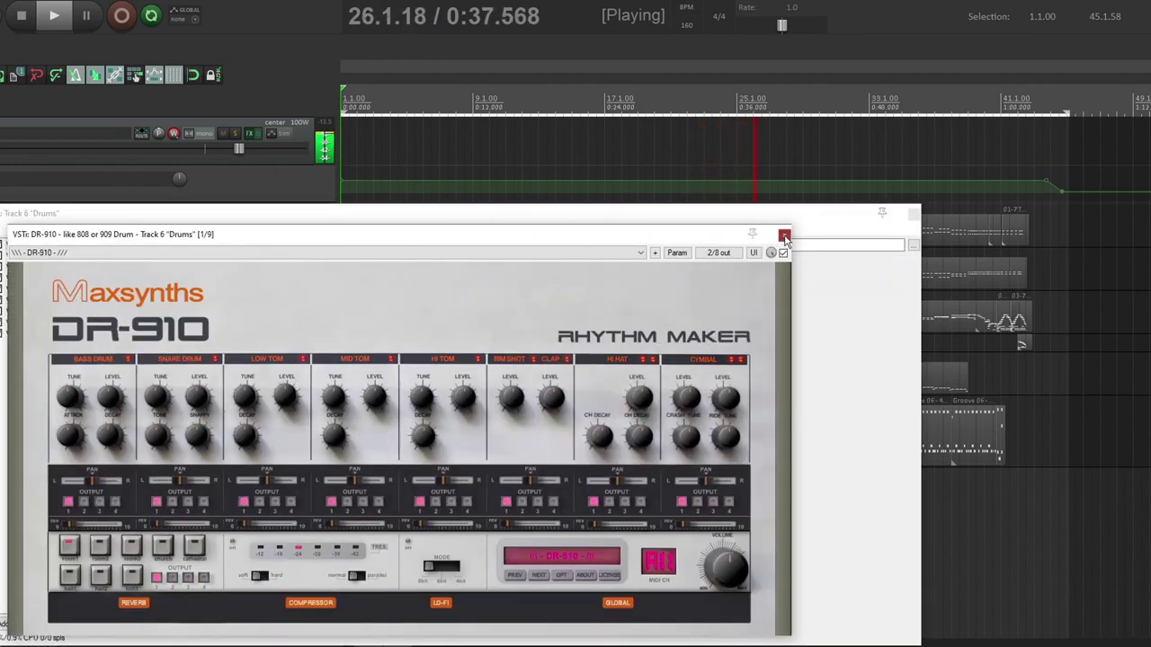
click(784, 236)
click(912, 214)
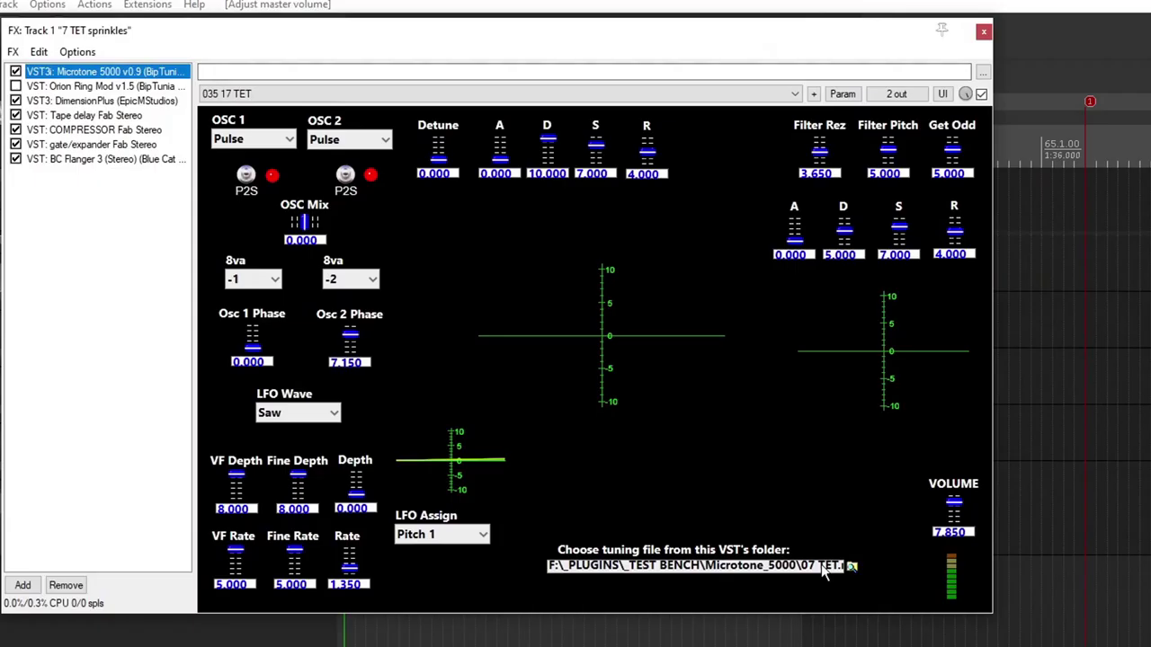
Step: Highlight the 07 TET.mid file name in the Microtone 5000 tuning path on the 7 TET sprinkles track
click(817, 569)
click(754, 569)
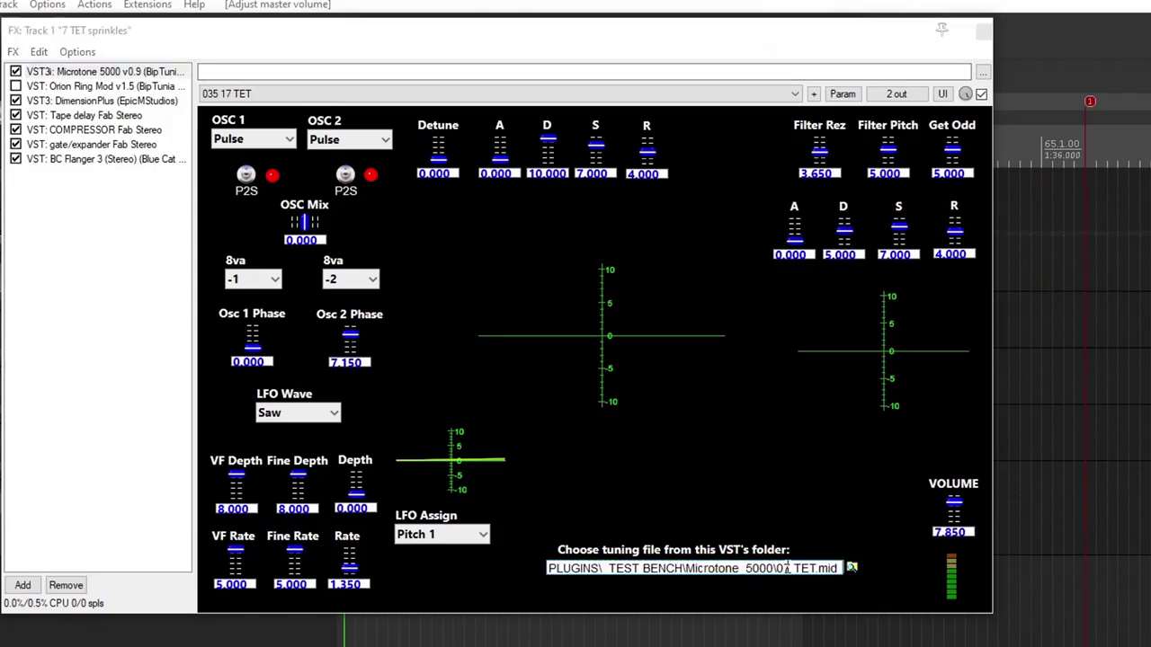
drag(777, 568, 811, 572)
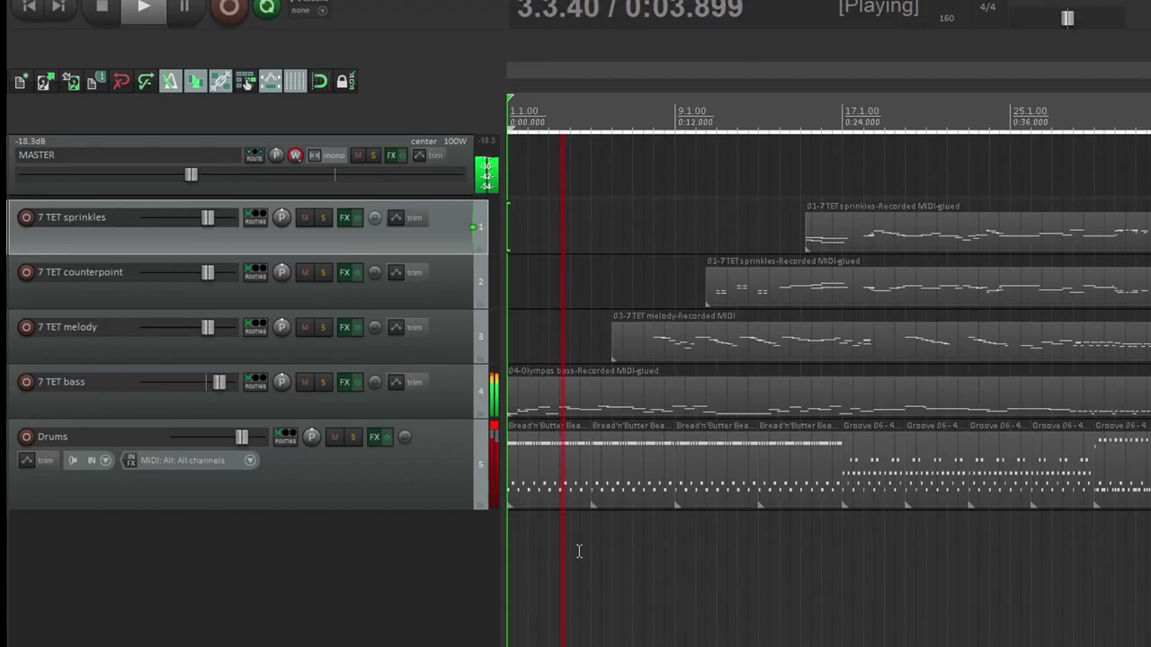
Step: Lower the threshold of COMPRESSOR Fab Stereo on the Drums track to about -21.95 dB and close the effects chain
scroll(567, 557, down, 2)
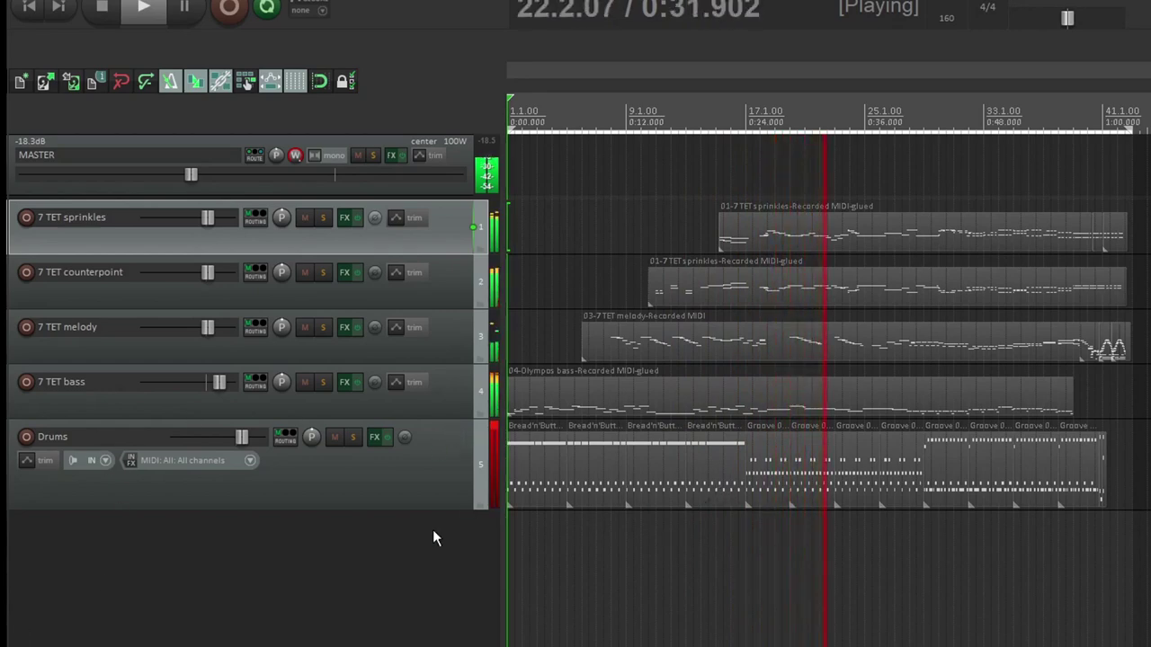
click(374, 439)
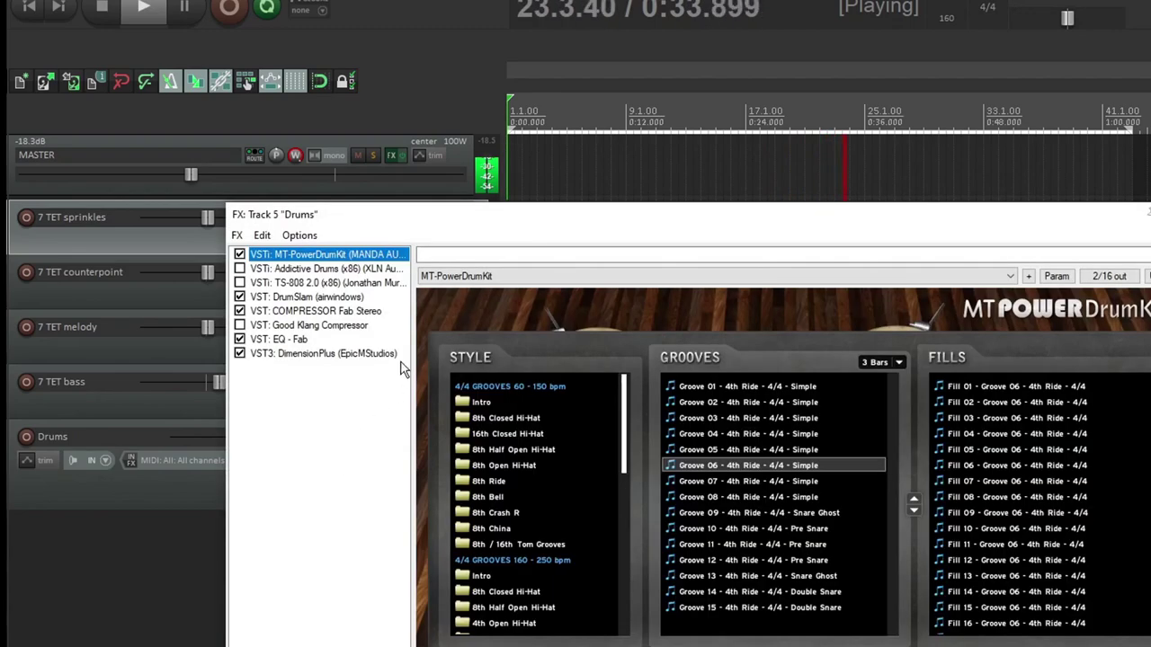
click(299, 308)
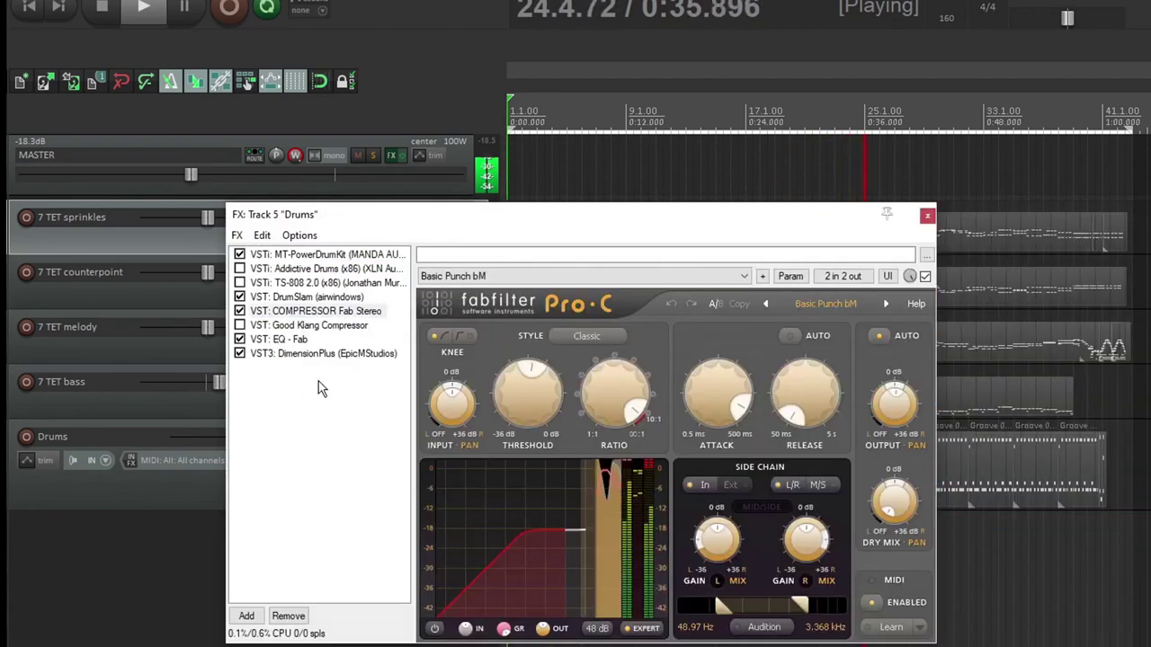
mouse_move(505, 393)
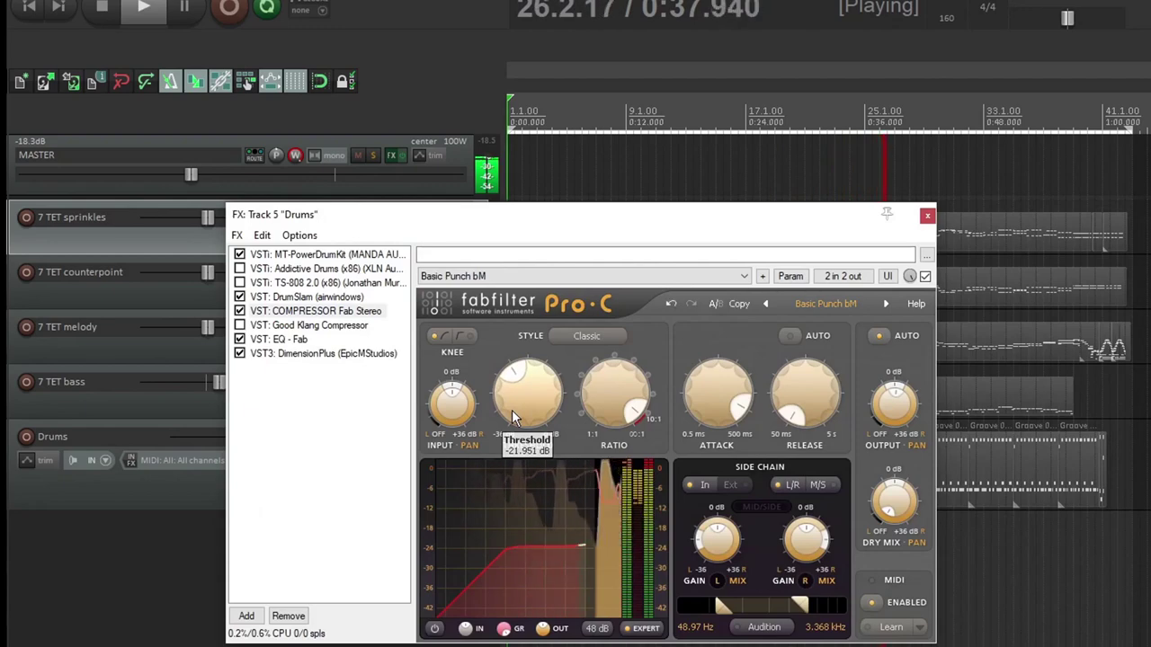
click(927, 215)
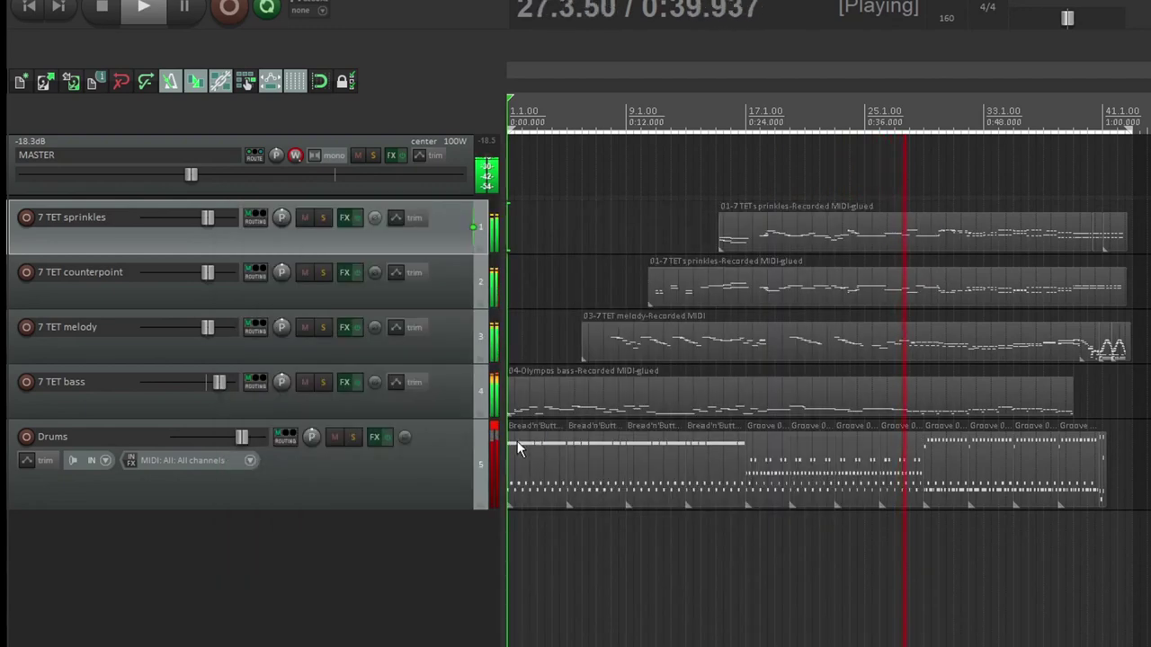